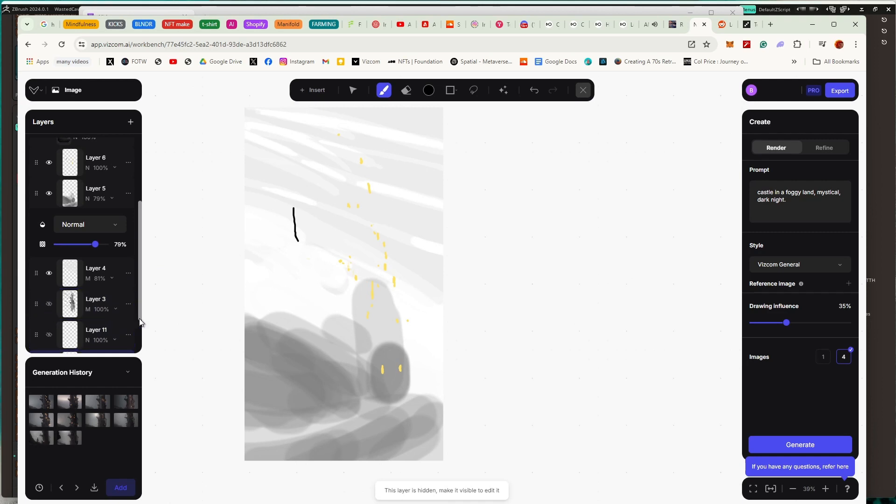
Make Layer 3, Layer 1 and Layer 11 visible beneath the fog layers of the castle drawing
scroll(48, 322, up, 2)
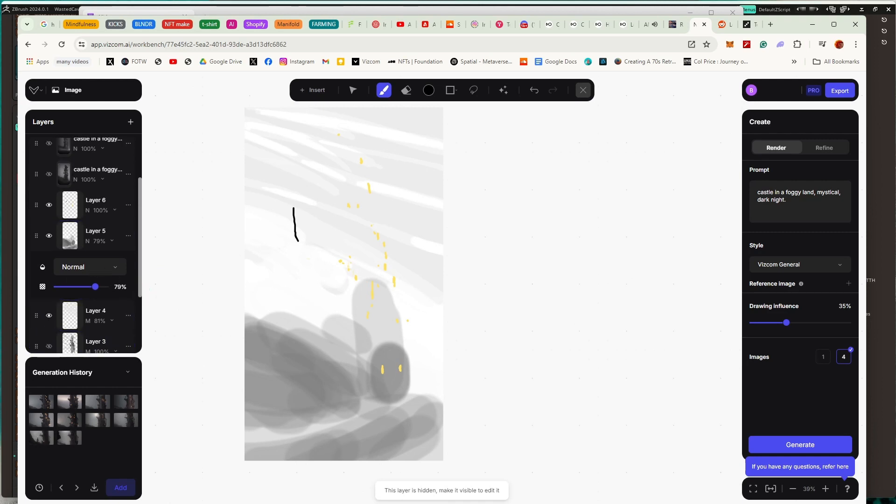
scroll(55, 212, down, 3)
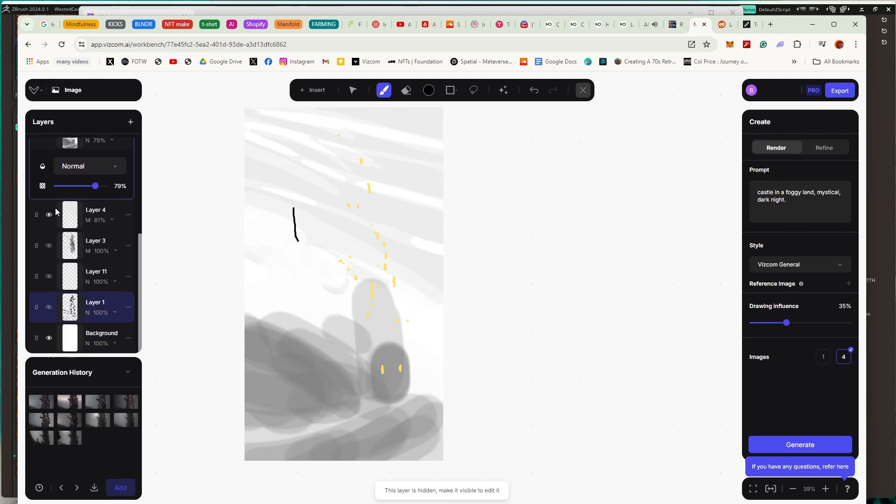
click(49, 277)
click(49, 275)
click(49, 245)
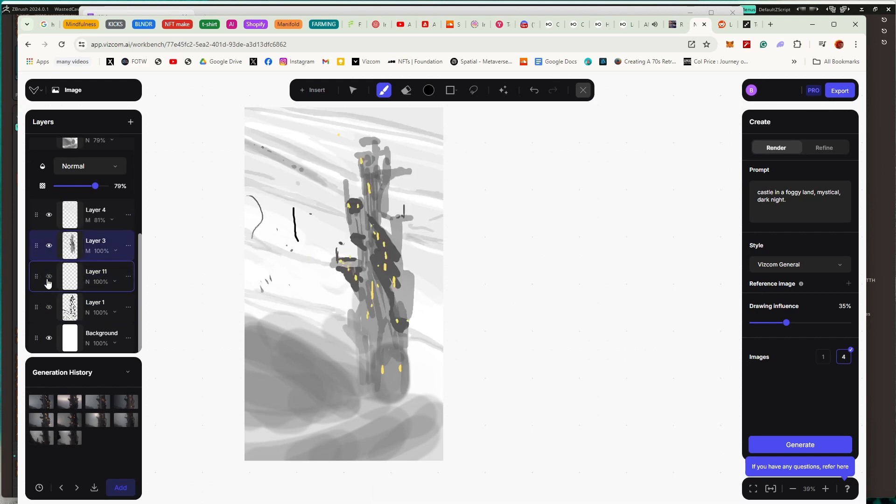
click(49, 307)
click(49, 276)
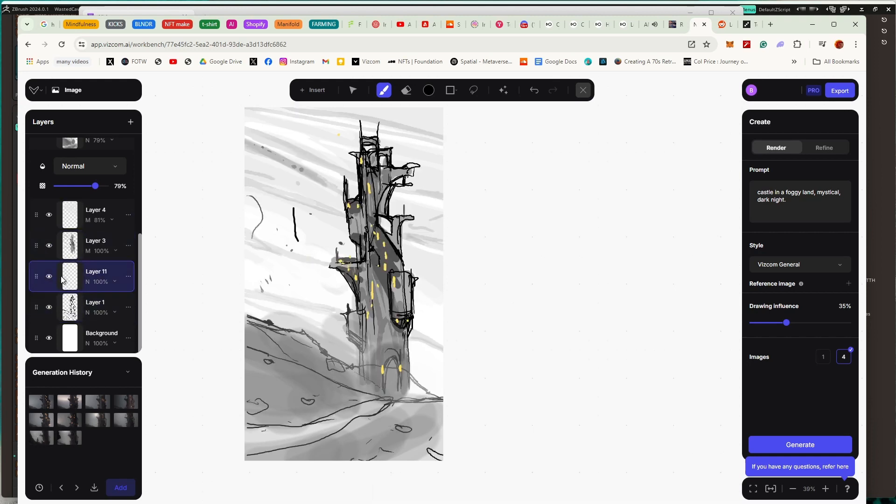
Draw trial strokes on Layer 11 in the sky beside the tower and undo them
click(384, 91)
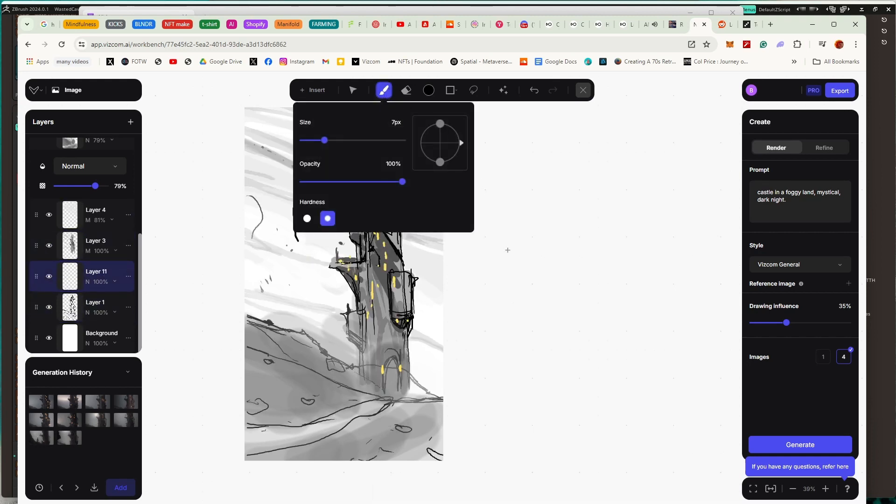
click(508, 251)
scroll(290, 280, up, 4)
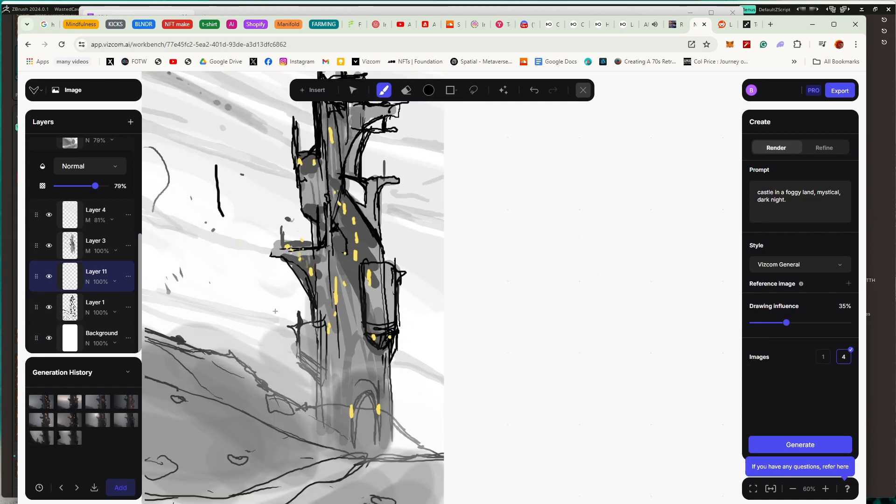
mouse_move(258, 299)
mouse_down()
mouse_move(301, 303)
mouse_move(322, 303)
mouse_up()
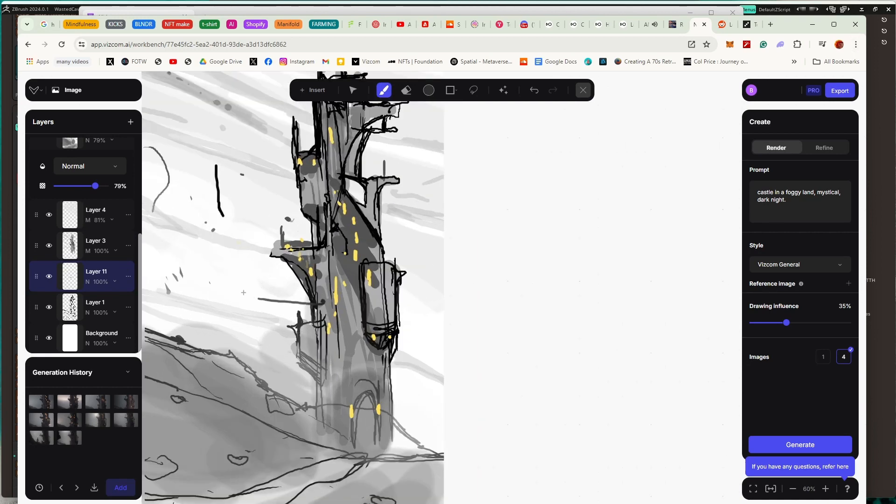
mouse_move(243, 292)
mouse_down()
mouse_move(189, 266)
mouse_move(206, 255)
mouse_move(234, 294)
mouse_move(197, 179)
mouse_move(307, 350)
mouse_up()
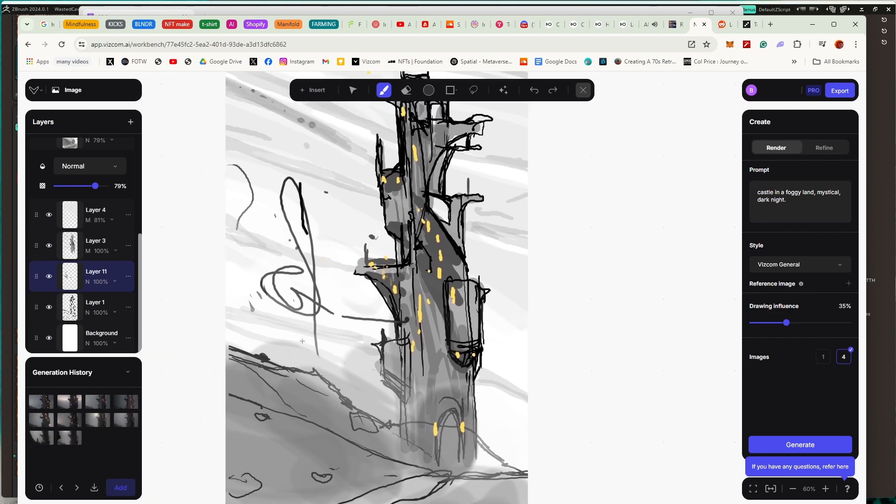
key(ctrl+z)
key(ctrl+z)
click(297, 217)
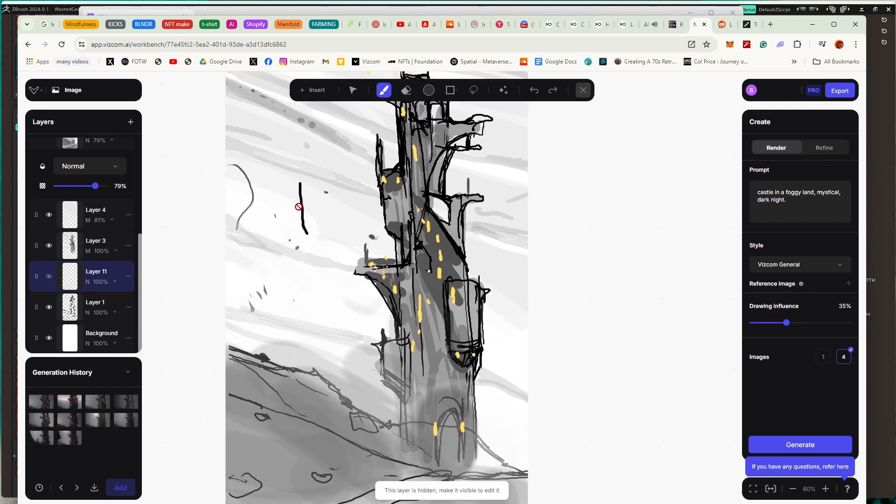
Try a white stroke on Layer 4 beside the tower and toggle Layer 3's visibility to inspect it
click(96, 216)
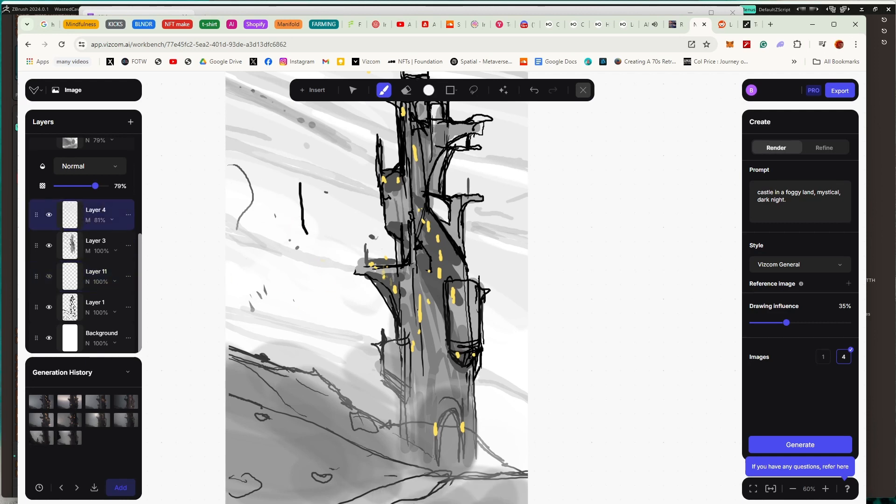
scroll(306, 328, down, 3)
drag(305, 328, 279, 342)
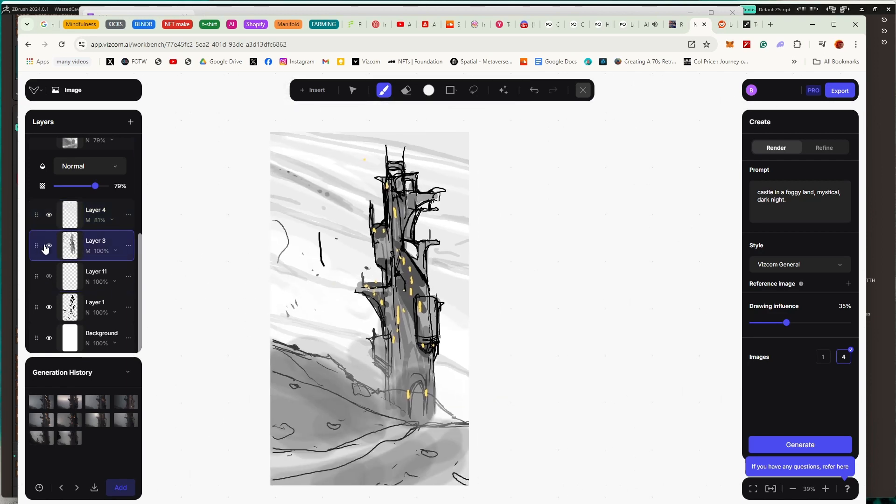
click(49, 246)
click(48, 246)
Try painting over the stray marks beside the tower on Layer 3 with a sampled colour and adjusted brush opacity
key(alt)
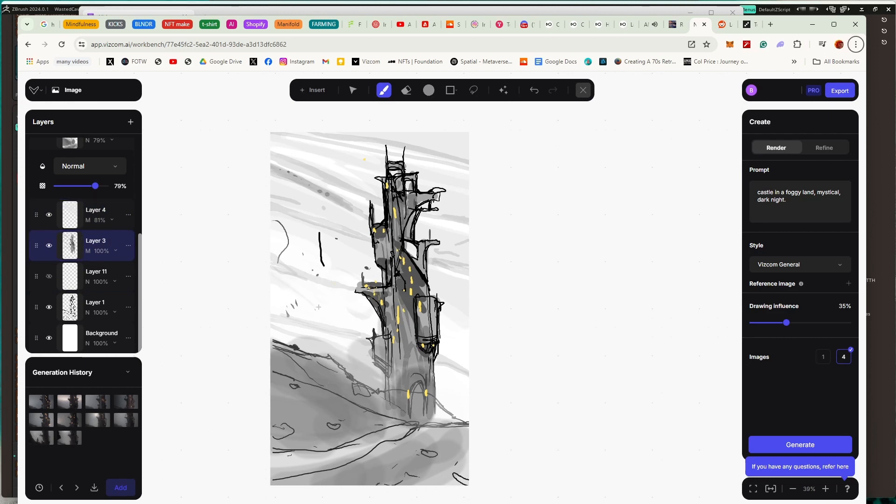
right_click(279, 279)
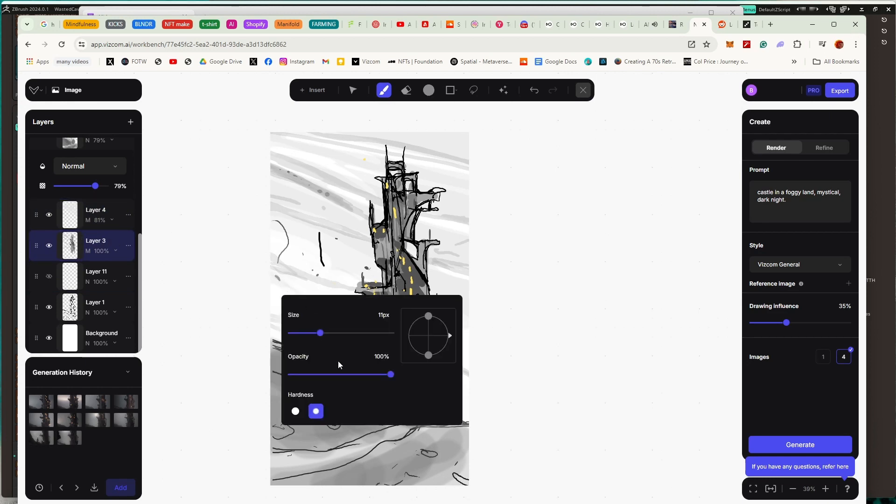
drag(352, 374, 341, 374)
click(273, 247)
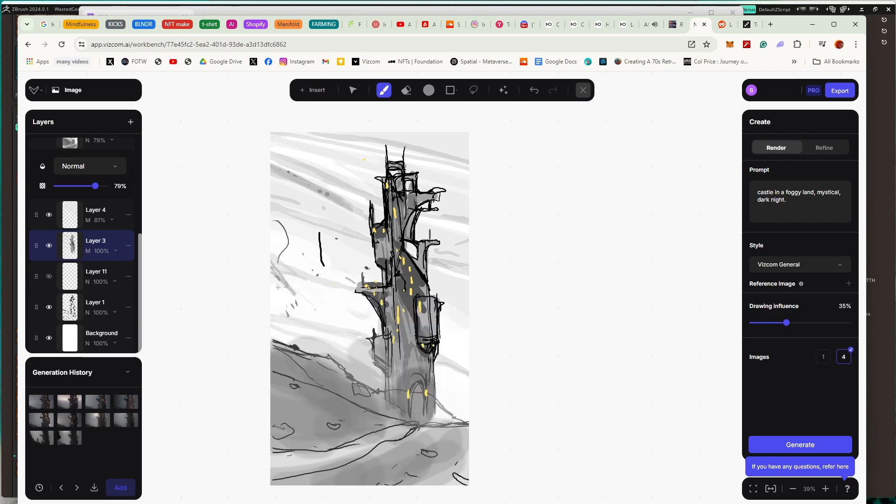
right_click(273, 276)
right_click(256, 264)
click(275, 267)
mouse_move(279, 275)
mouse_down()
mouse_move(329, 314)
mouse_move(259, 273)
mouse_up()
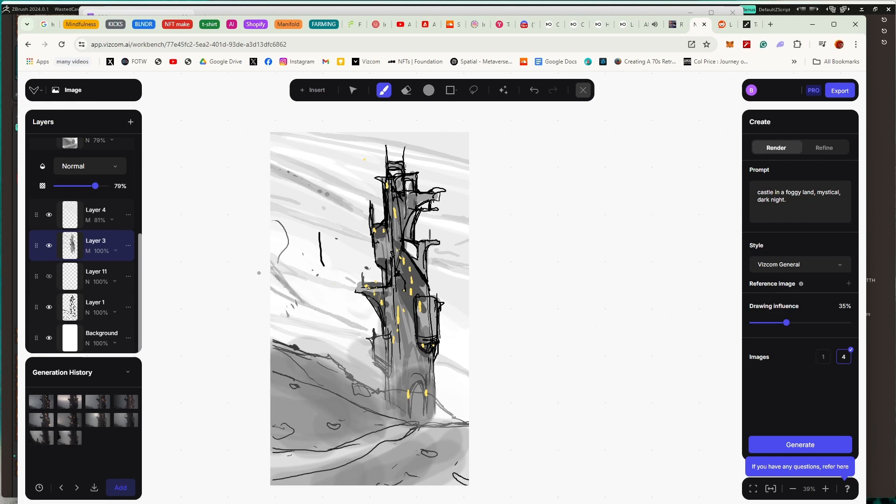
Sample white from the sky, add a new layer above Layer 4, and adjust the brush settings
click(93, 214)
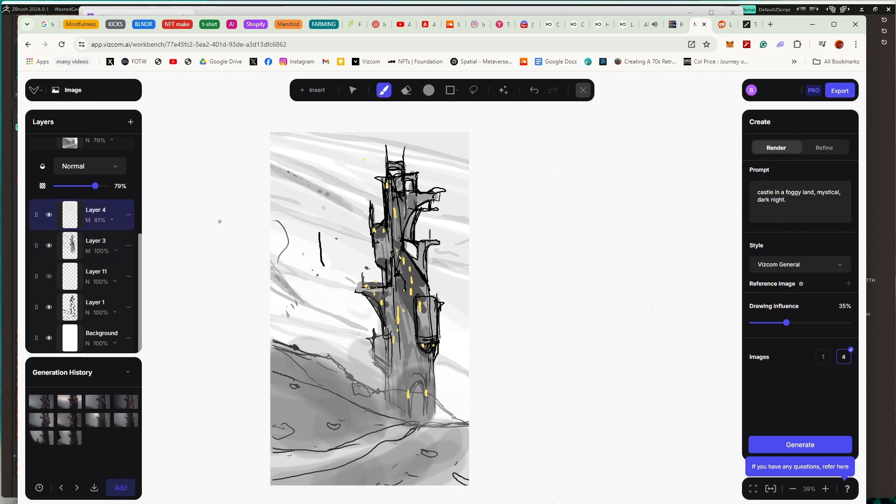
alt+click(328, 251)
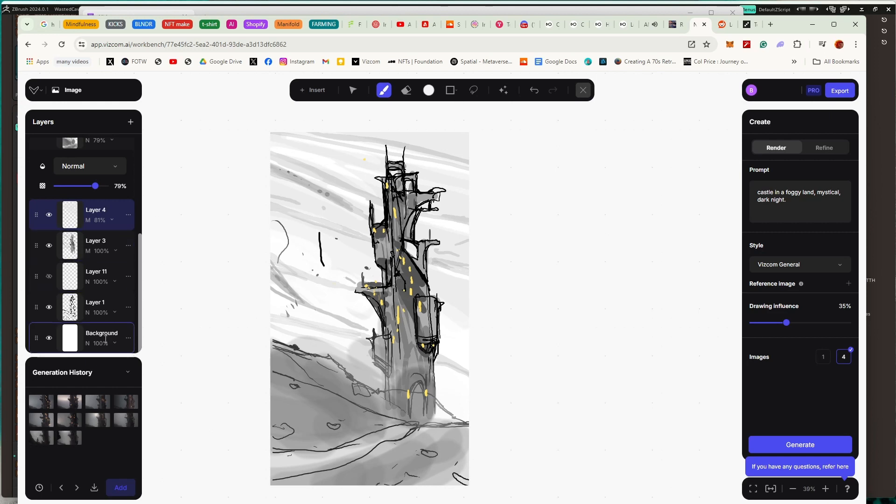
click(131, 121)
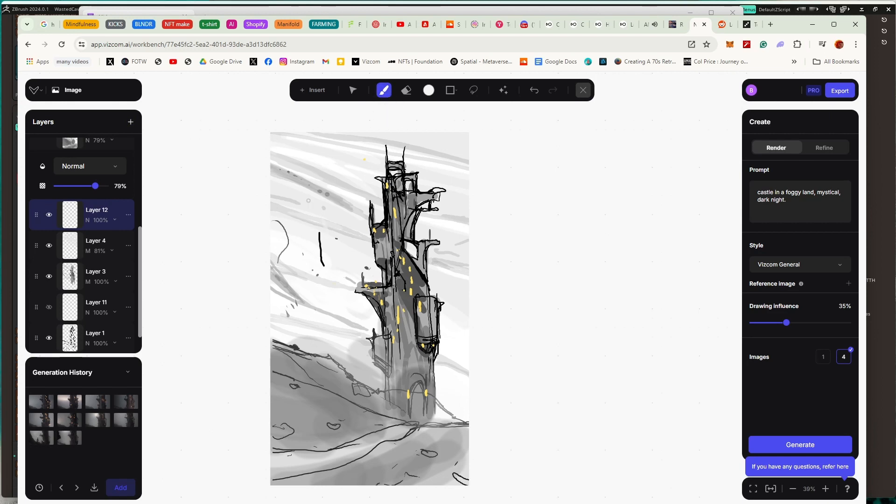
click(383, 90)
drag(354, 279, 394, 279)
click(248, 234)
Move Layer 12 above Layer 6 and paint white over the stray sky marks and onto the hillside
scroll(80, 275, up, 3)
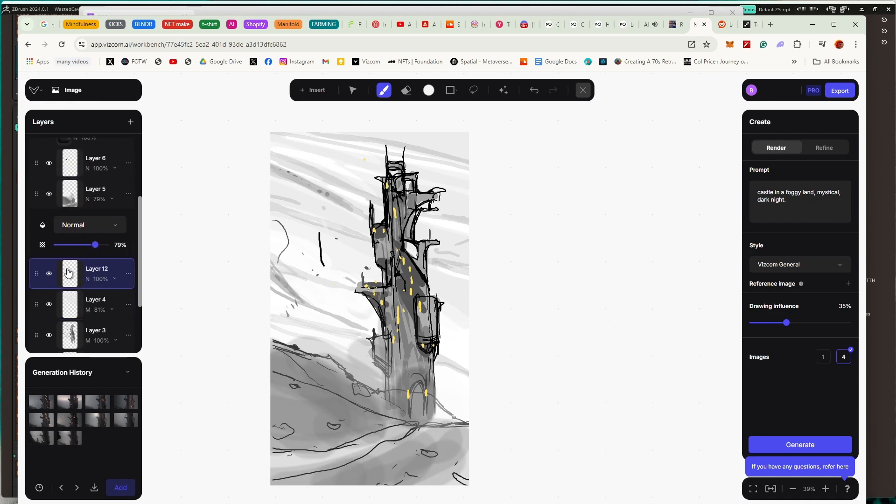
drag(40, 276, 202, 228)
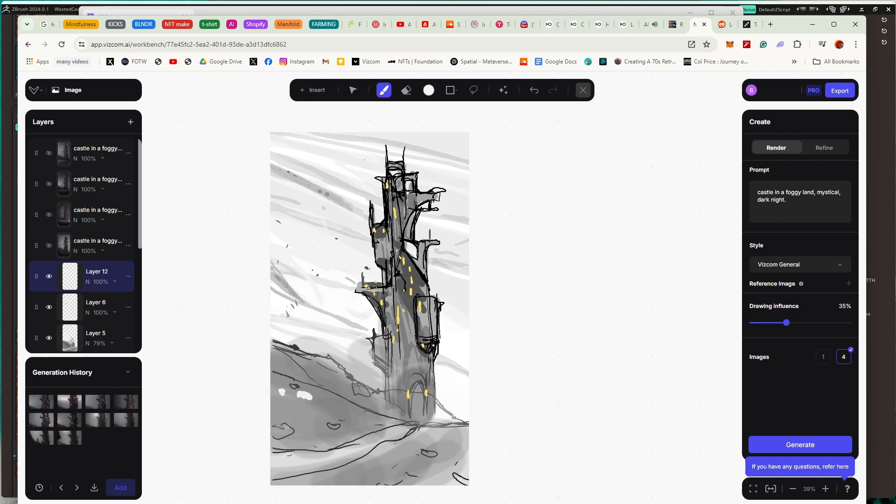
drag(286, 427, 305, 406)
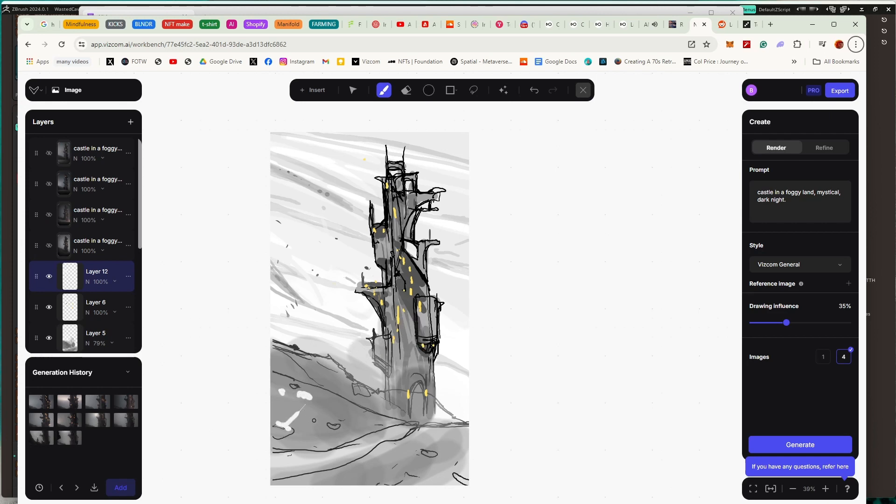
Paint a bare black tree with spreading branches on the hillside beside the tower on Layer 12
click(310, 423)
mouse_move(312, 379)
mouse_down()
mouse_move(289, 345)
mouse_move(307, 337)
mouse_move(298, 313)
mouse_up()
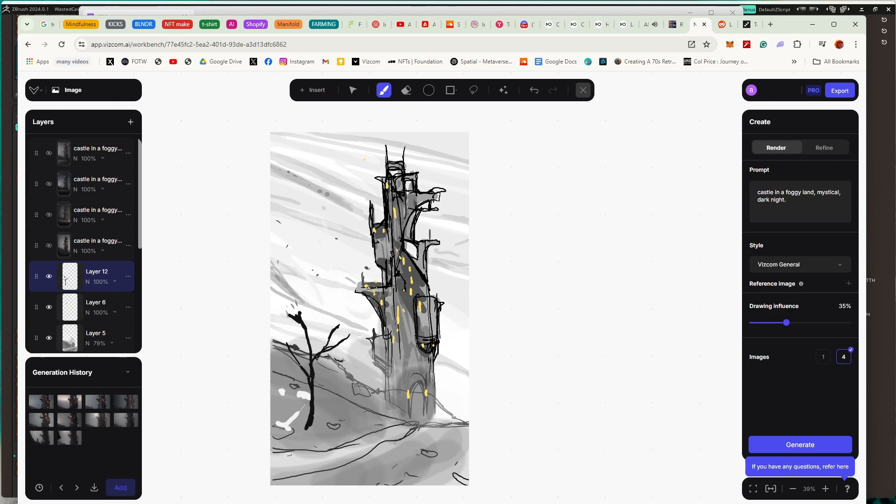
drag(351, 367, 329, 377)
mouse_move(307, 334)
mouse_down()
mouse_move(309, 314)
mouse_move(307, 342)
mouse_move(332, 337)
mouse_up()
right_click(335, 334)
key(Escape)
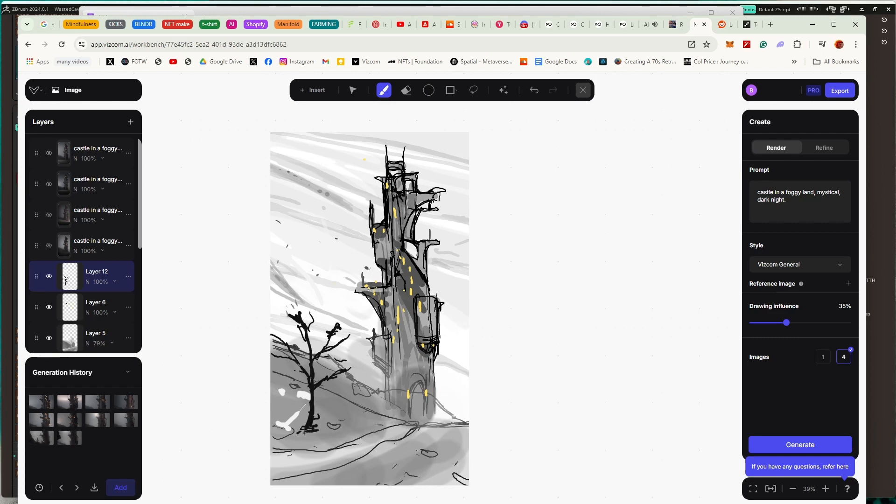
mouse_move(339, 327)
mouse_down()
mouse_move(354, 334)
mouse_move(335, 331)
mouse_up()
alt+click(407, 299)
Toggle Layer 12 off and on to compare the sketch with and without the added tree
click(49, 277)
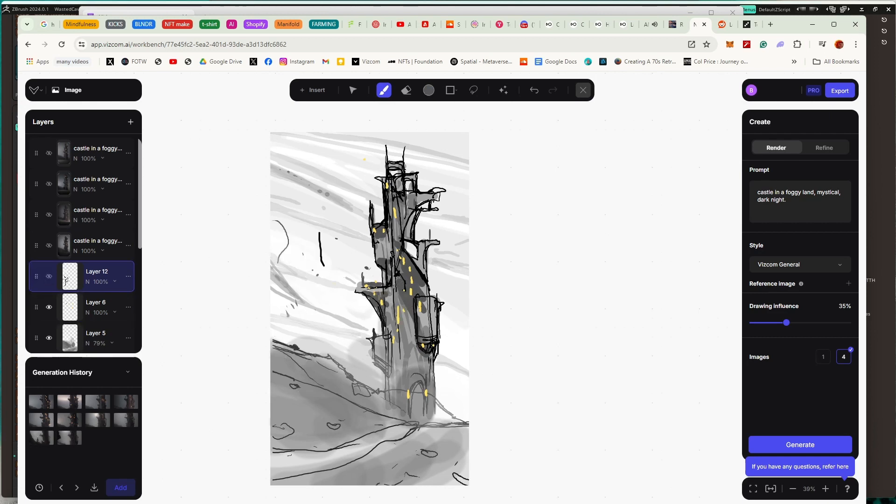
click(49, 277)
click(49, 277)
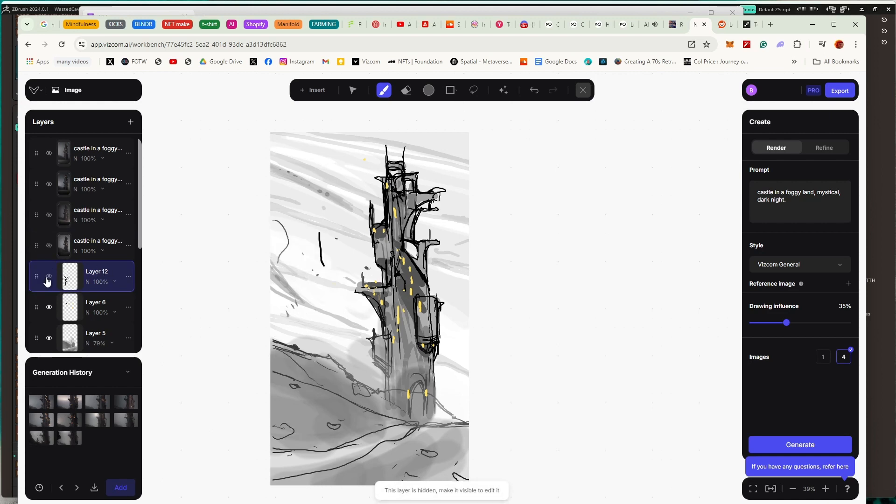
click(48, 278)
Show the four generated castle renders one at a time and examine their tower, windows and foggy ground up close
click(49, 246)
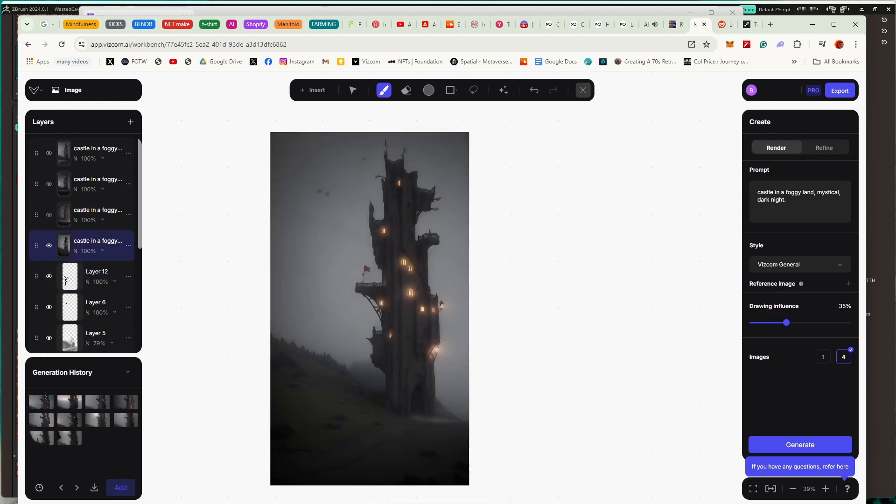
click(759, 195)
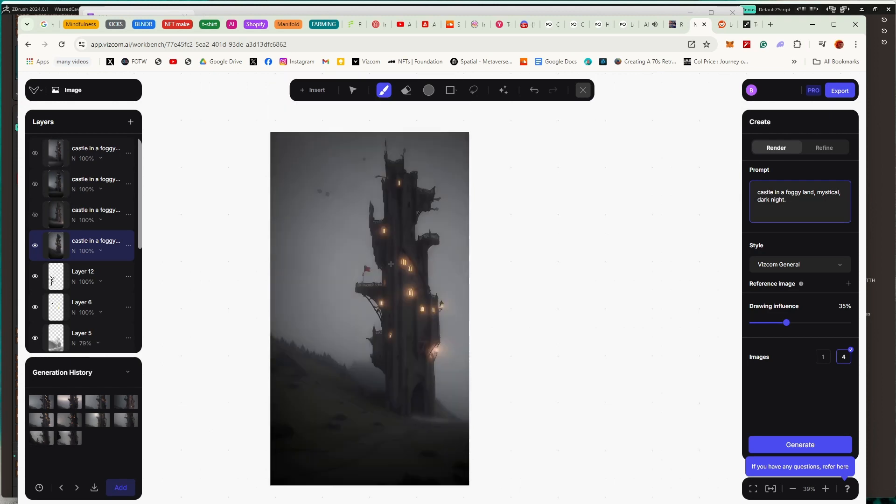
scroll(482, 242, up, 2)
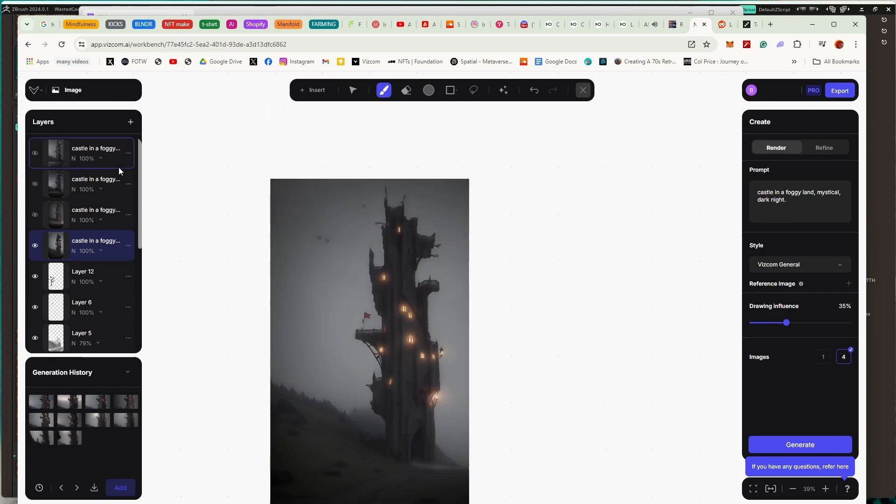
click(35, 184)
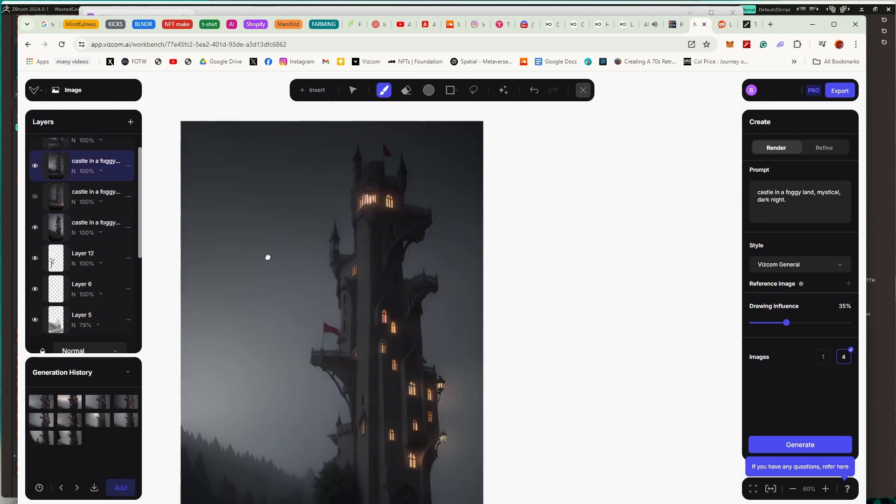
drag(266, 257, 266, 176)
scroll(60, 190, up, 5)
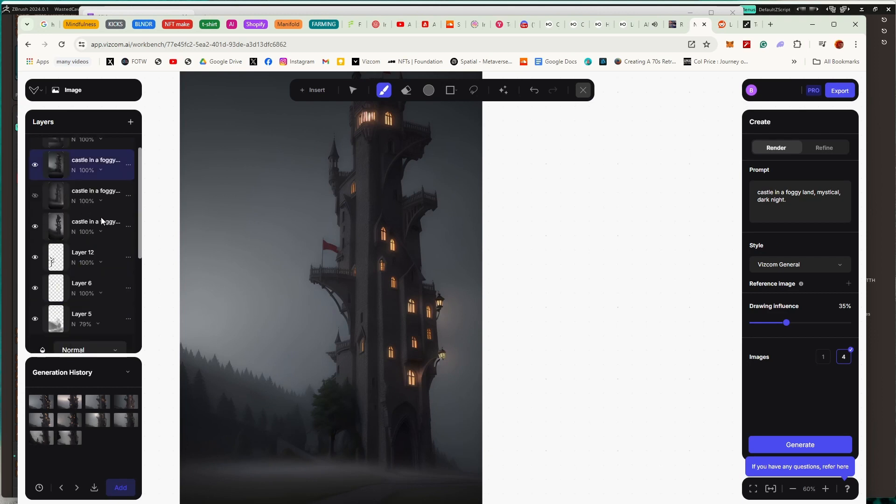
click(36, 154)
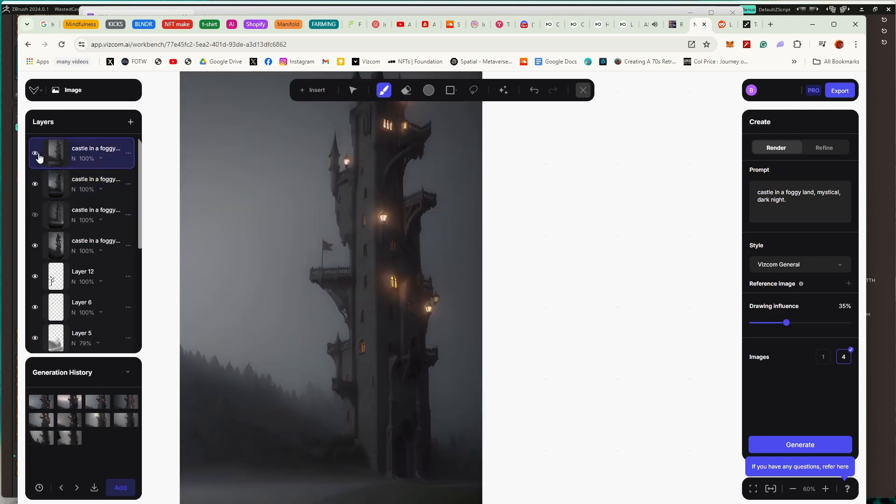
click(35, 153)
click(35, 184)
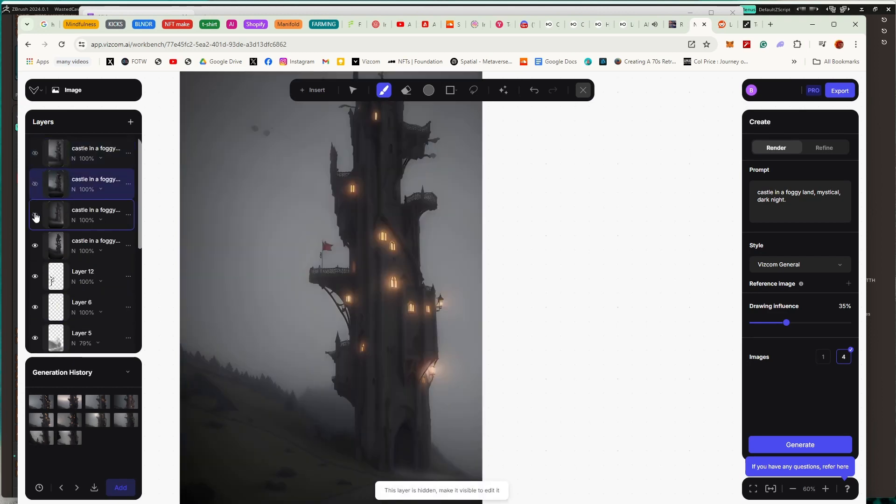
click(35, 216)
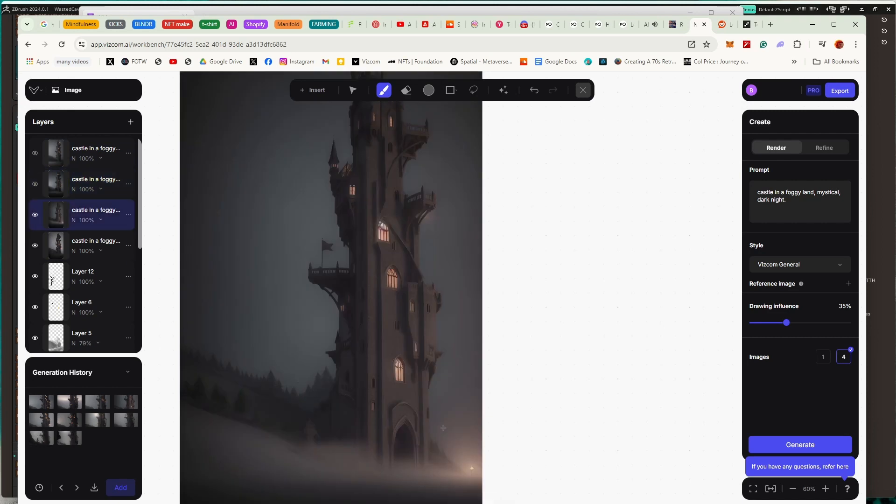
scroll(443, 428, up, 2)
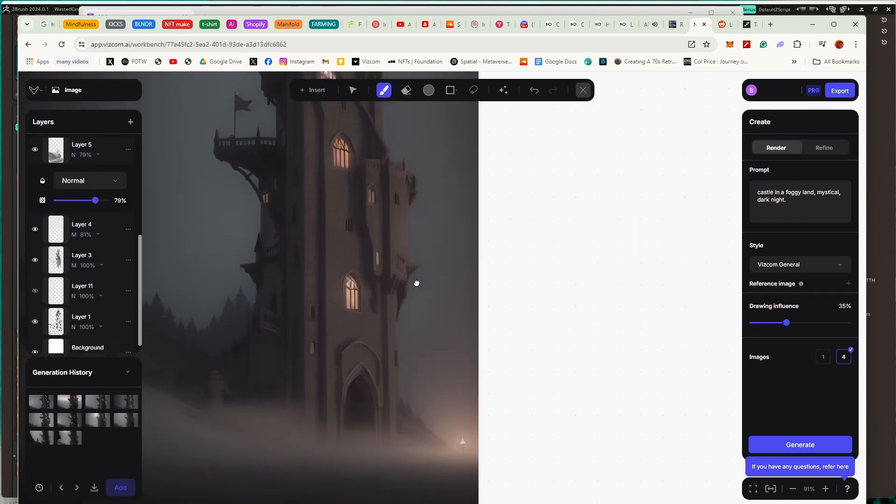
scroll(414, 281, up, 2)
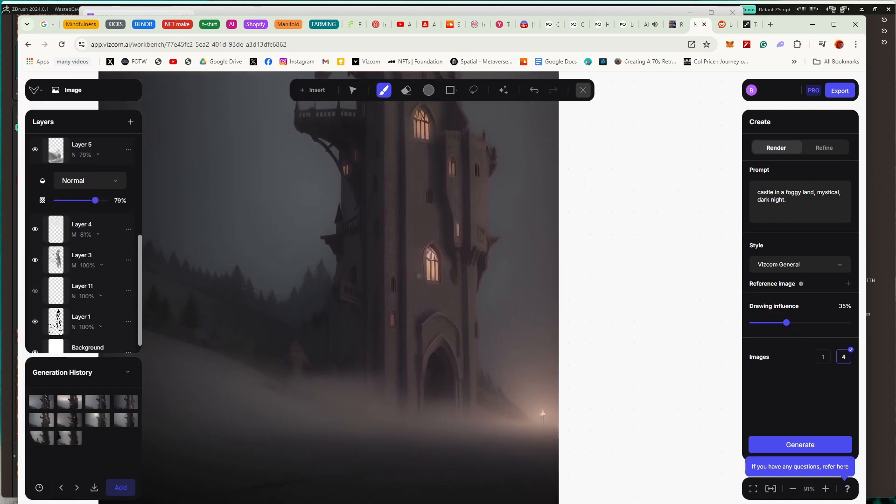
Move Layer 12 to the top of the layer stack, above all the castle renders
scroll(418, 276, down, 3)
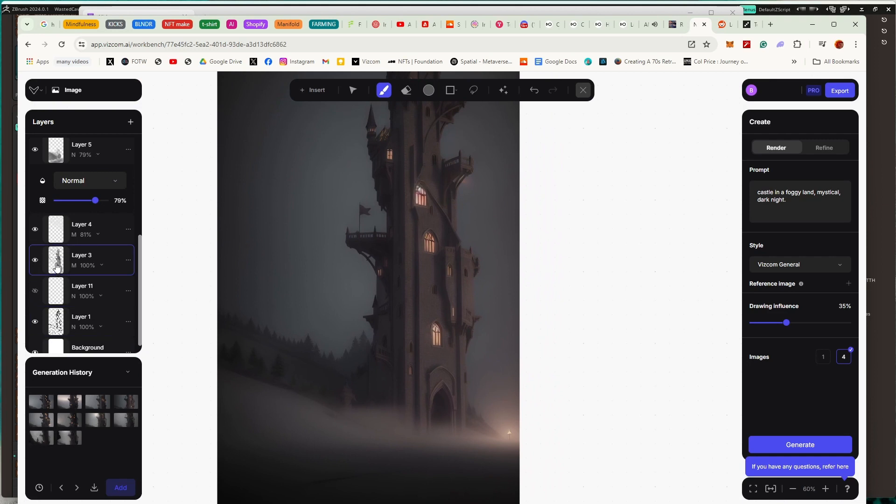
scroll(60, 271, up, 5)
scroll(59, 271, up, 1)
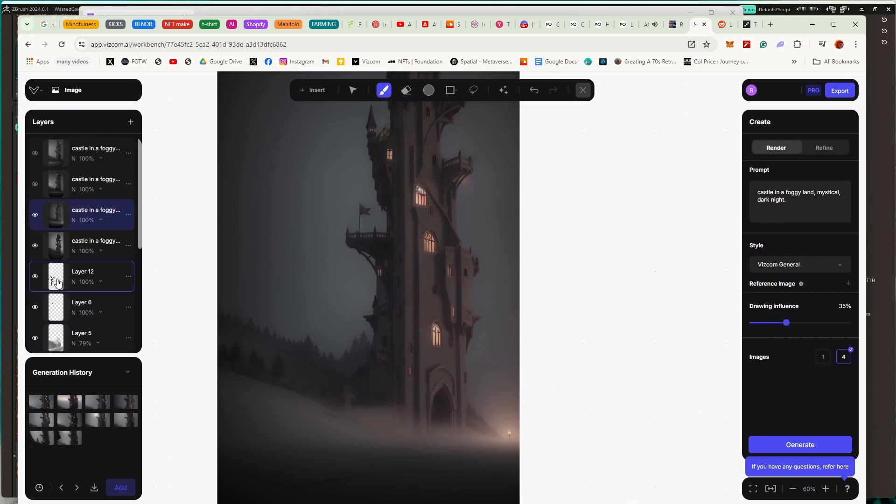
drag(43, 274, 54, 124)
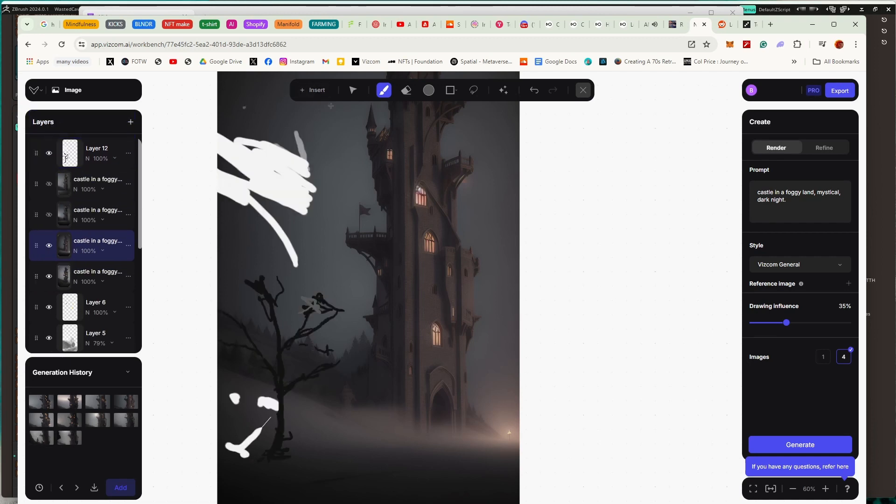
mouse_move(219, 132)
mouse_down()
mouse_move(255, 140)
mouse_move(317, 185)
mouse_move(289, 159)
mouse_up()
click(116, 177)
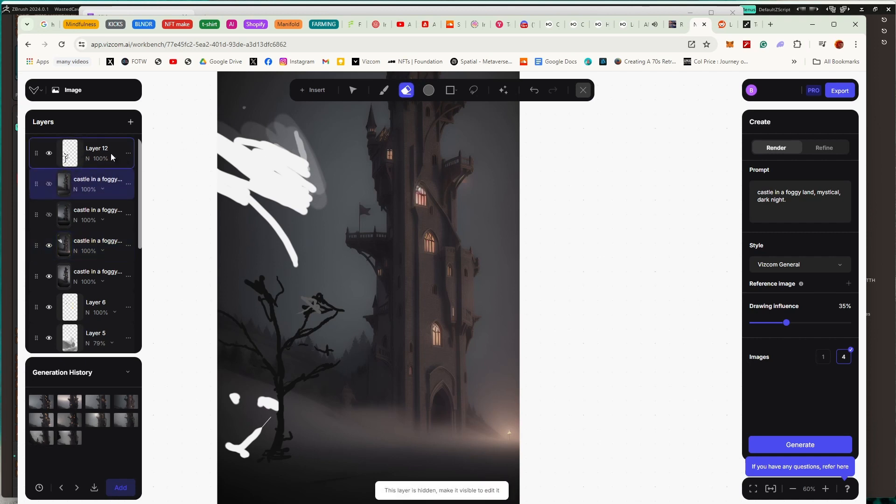
key(ctrl+z)
key(ctrl+z)
Erase the white marks in the sky and on the hillside from Layer 12, raising the eraser opacity to 100%
click(96, 147)
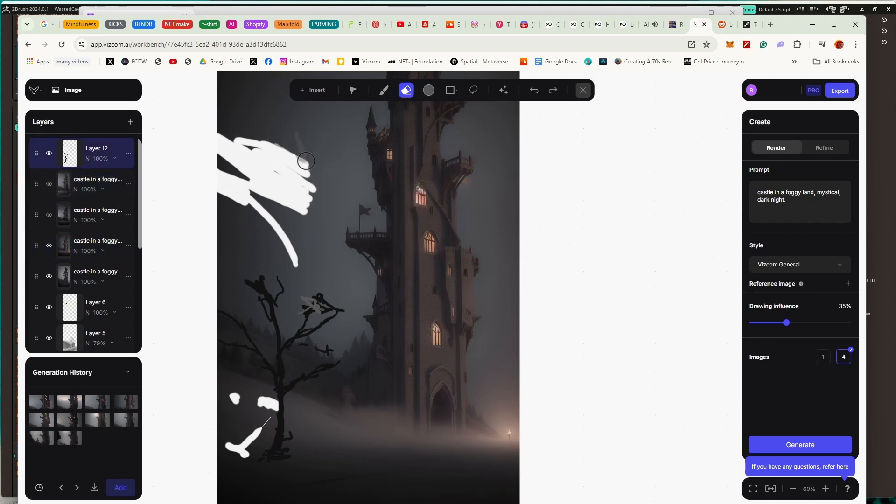
mouse_move(306, 161)
mouse_down()
mouse_move(318, 206)
mouse_move(311, 185)
mouse_up()
right_click(289, 189)
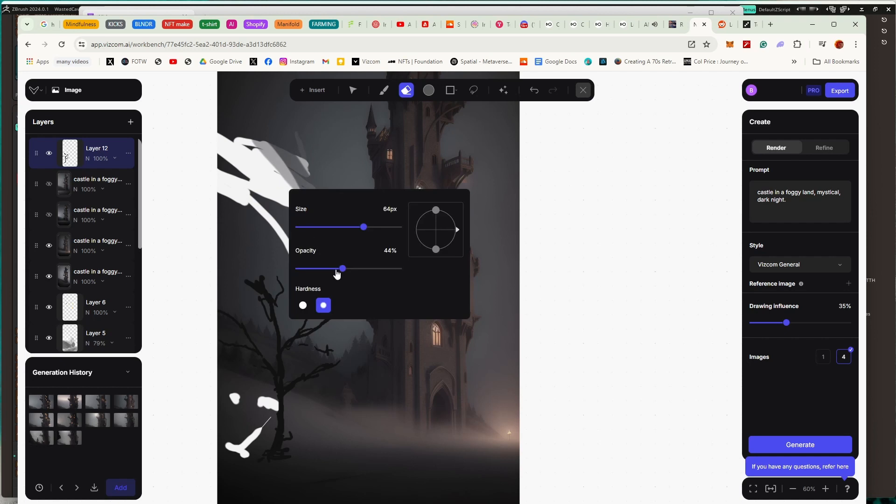
drag(338, 270, 399, 270)
drag(210, 170, 269, 224)
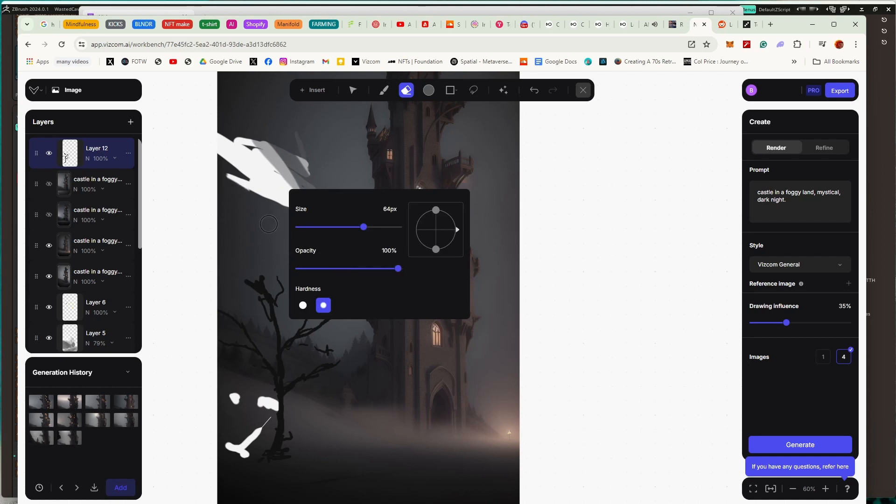
mouse_move(244, 194)
mouse_down()
mouse_move(262, 140)
mouse_move(301, 157)
mouse_move(234, 138)
mouse_move(215, 143)
mouse_move(244, 181)
mouse_move(236, 182)
mouse_up()
click(347, 158)
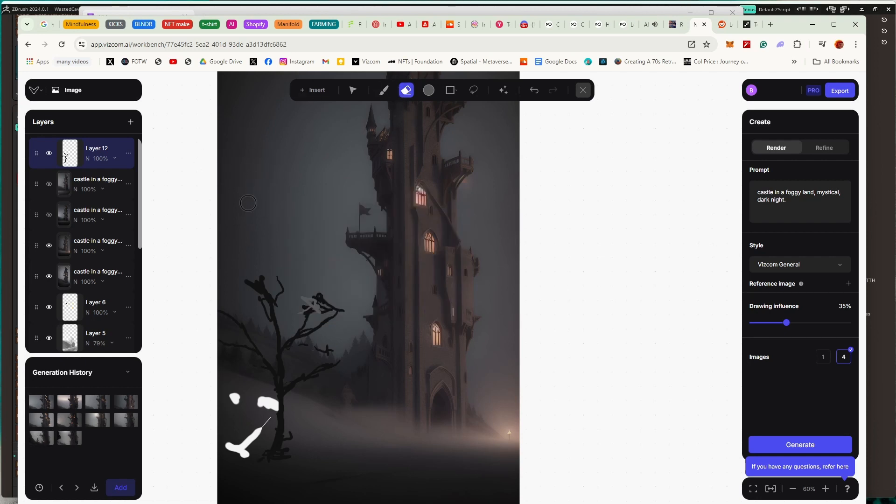
mouse_move(232, 391)
mouse_down()
mouse_move(266, 404)
mouse_move(268, 416)
mouse_move(269, 401)
mouse_move(253, 442)
mouse_move(228, 444)
mouse_move(208, 425)
mouse_up()
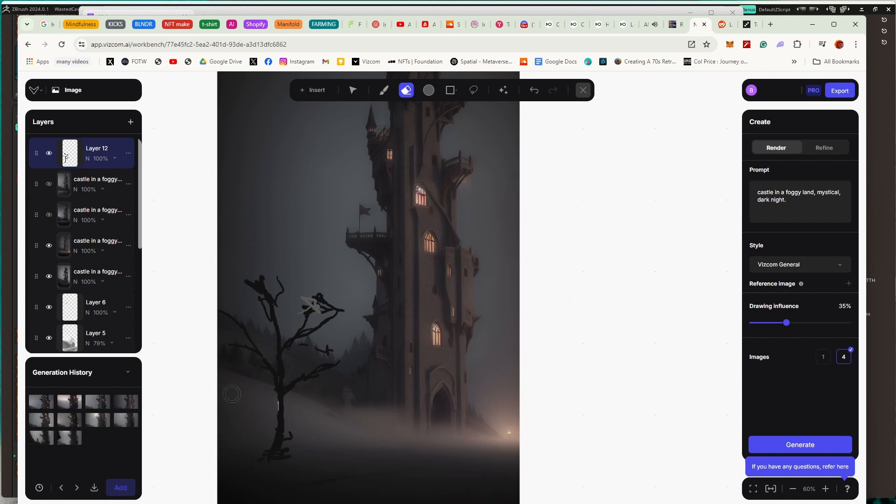
Lasso the bare tree and the hillside around it on Layer 12
drag(238, 356, 262, 303)
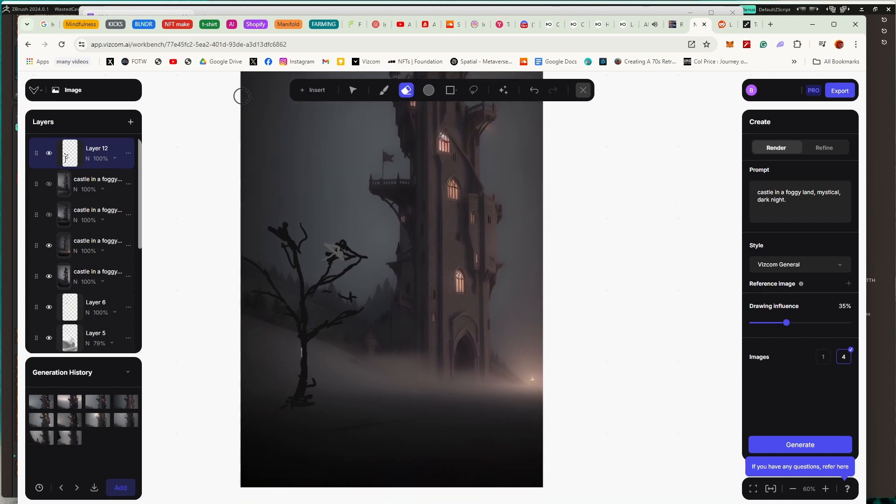
click(475, 91)
drag(246, 190, 271, 194)
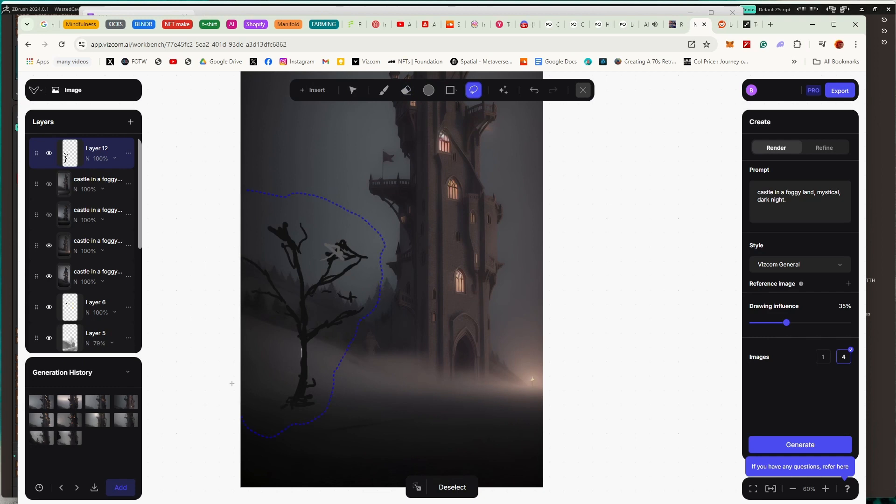
drag(232, 383, 227, 265)
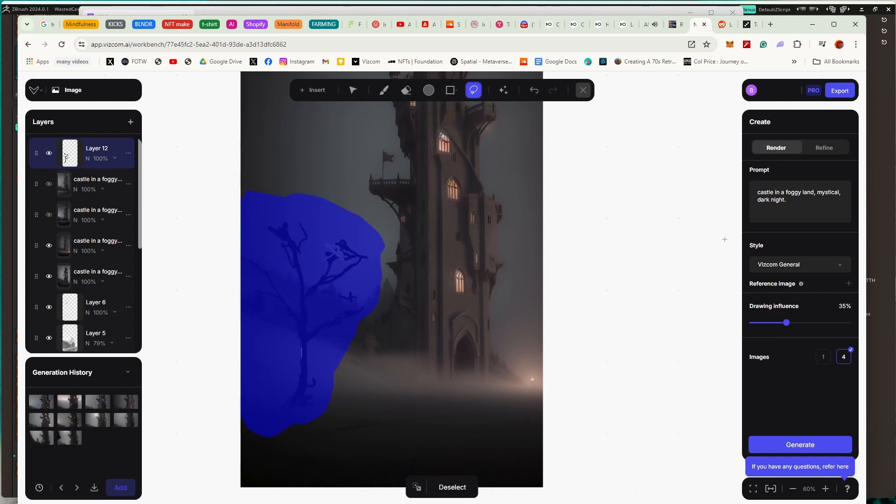
Append "OLD TREE, IN FORGROUND, CREEPY TREE." to the prompt and generate four renders of the selected area
click(790, 203)
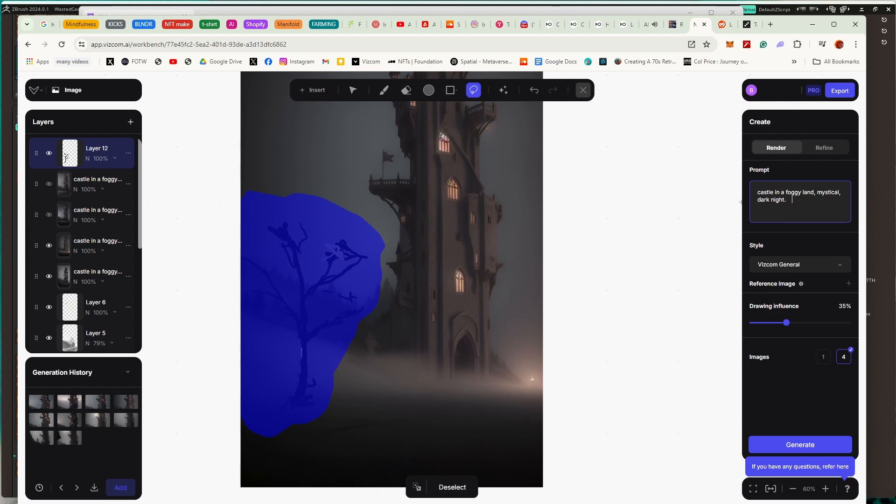
text(OLD TREE, IN FORGROUND, CREEPY TR)
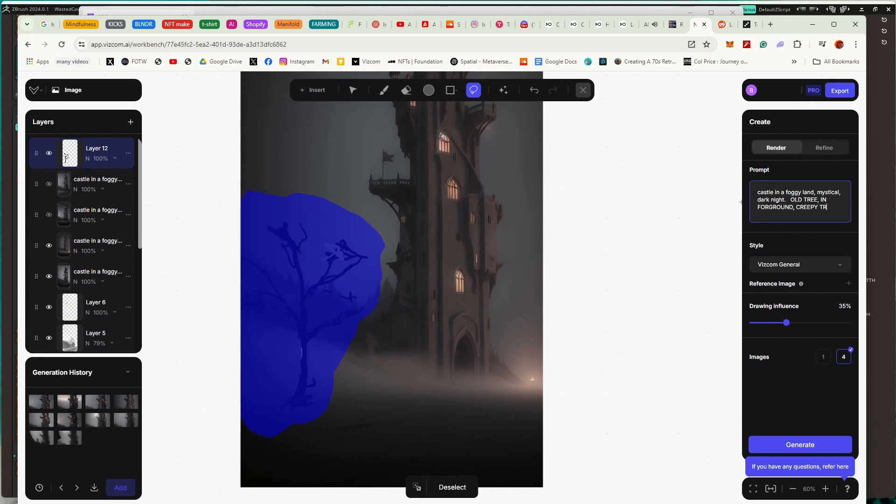
text(EE.)
click(776, 441)
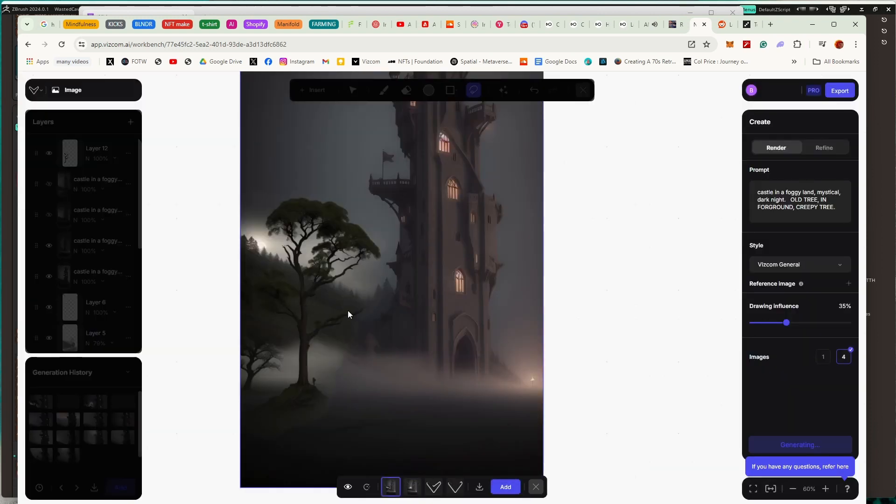
Show the second, third and fourth tree renders to compare how each one treats the painted tree
click(412, 487)
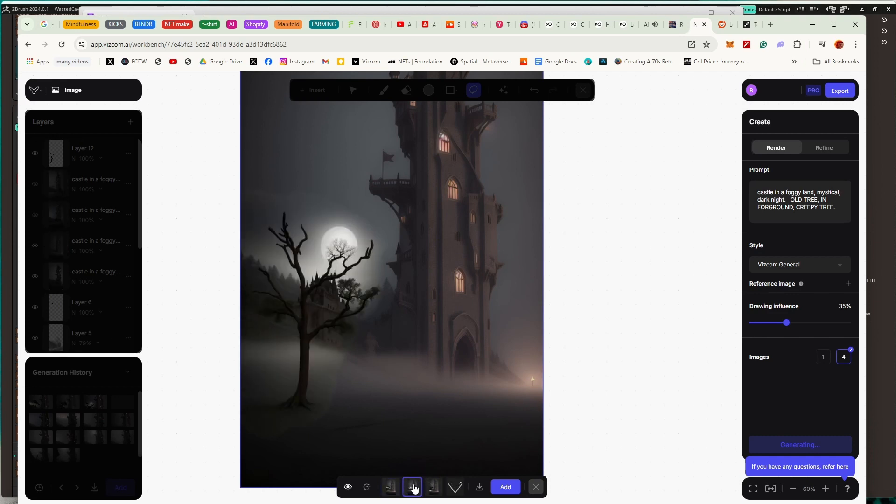
click(433, 487)
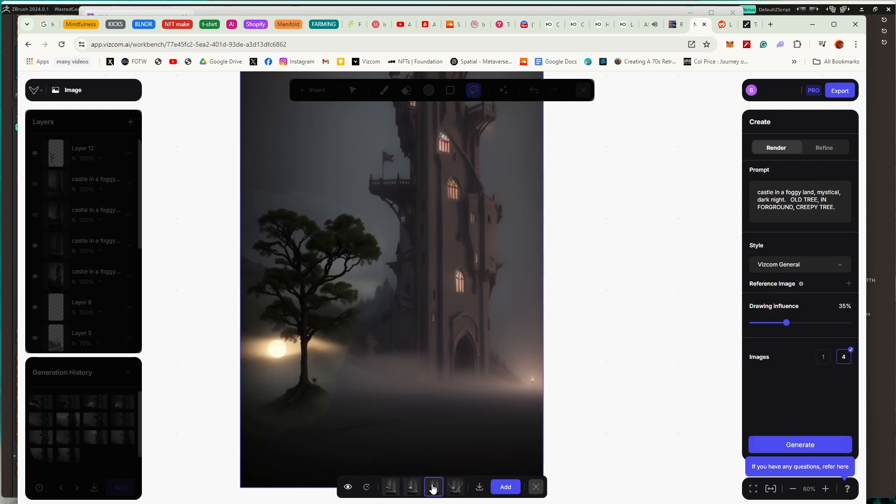
click(456, 487)
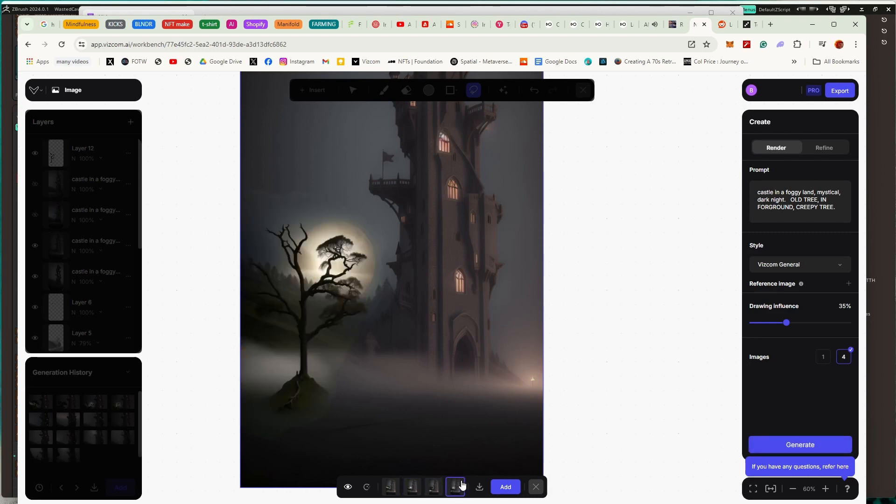
Set the drawing influence to 70% and generate four new renders of the selected tree area
mouse_move(787, 322)
mouse_down()
mouse_move(768, 324)
mouse_move(792, 331)
mouse_up()
mouse_move(792, 323)
mouse_down()
mouse_move(756, 325)
mouse_move(765, 327)
mouse_up()
mouse_move(795, 325)
mouse_down()
mouse_move(845, 330)
mouse_move(822, 325)
mouse_up()
click(774, 447)
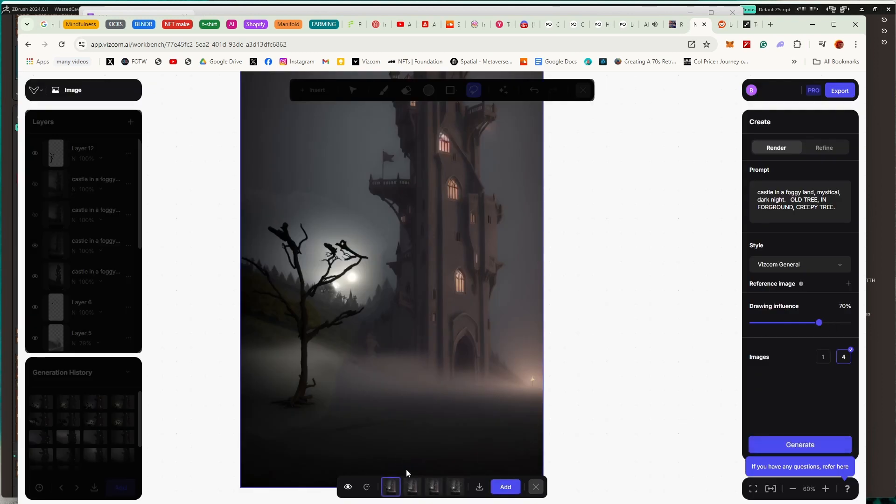
Compare the renders made at 70% drawing influence, ending on the second one
click(412, 487)
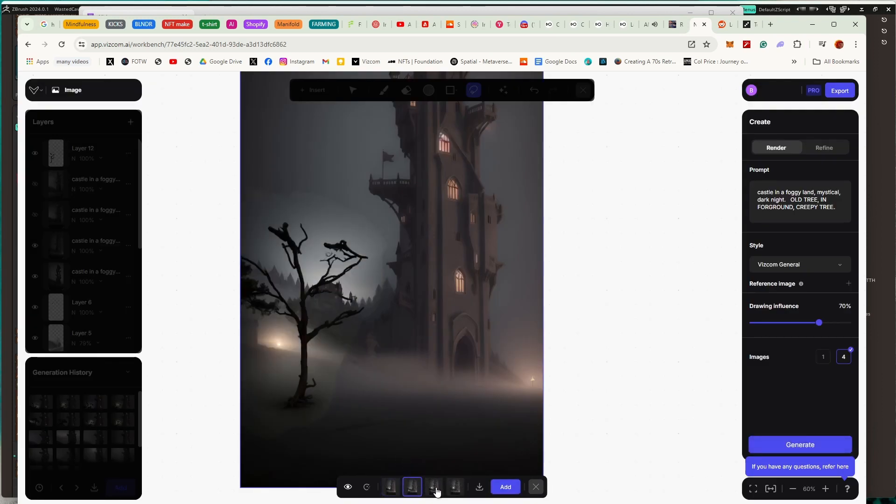
click(436, 487)
click(455, 488)
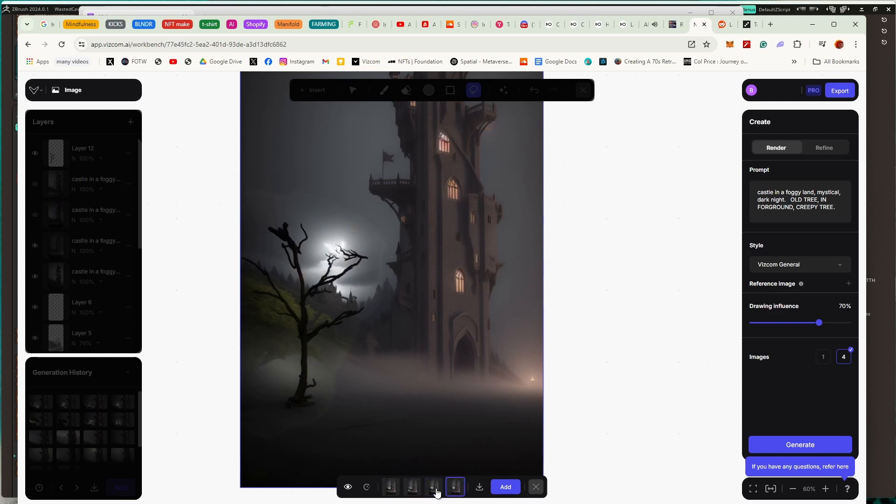
click(419, 488)
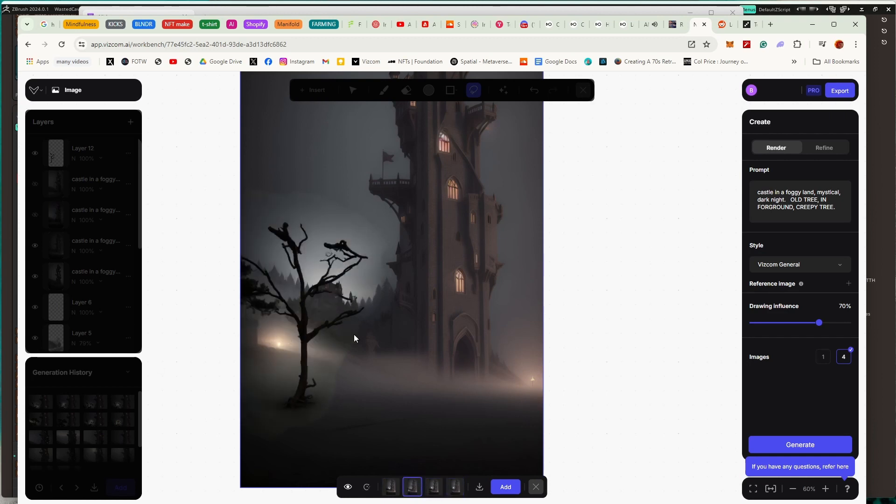
Close the render previews without adding any and lasso a wider area around the tree, reaching the tower's flag balcony
click(535, 487)
key(Escape)
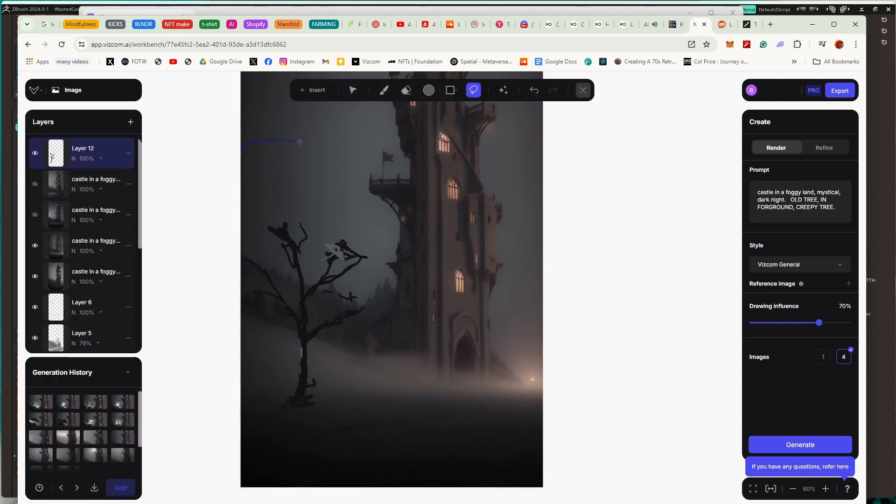
mouse_move(392, 142)
mouse_down()
mouse_move(413, 322)
mouse_move(369, 420)
mouse_move(171, 298)
mouse_up()
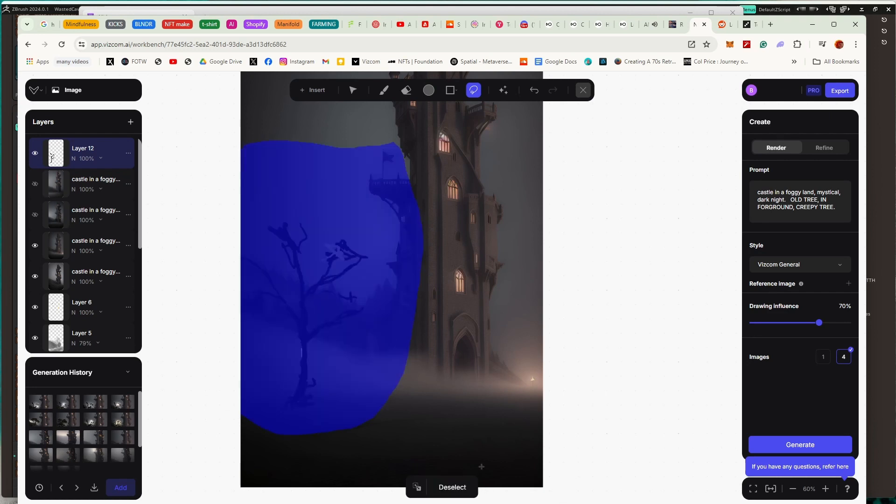
Generate renders of the wider selection at 85% drawing influence and set the number of images to 1
drag(825, 328, 834, 328)
click(791, 441)
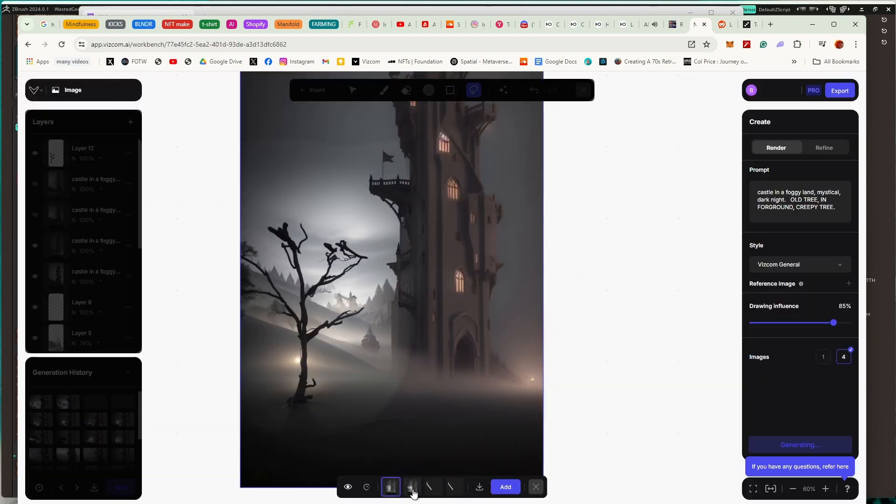
click(413, 487)
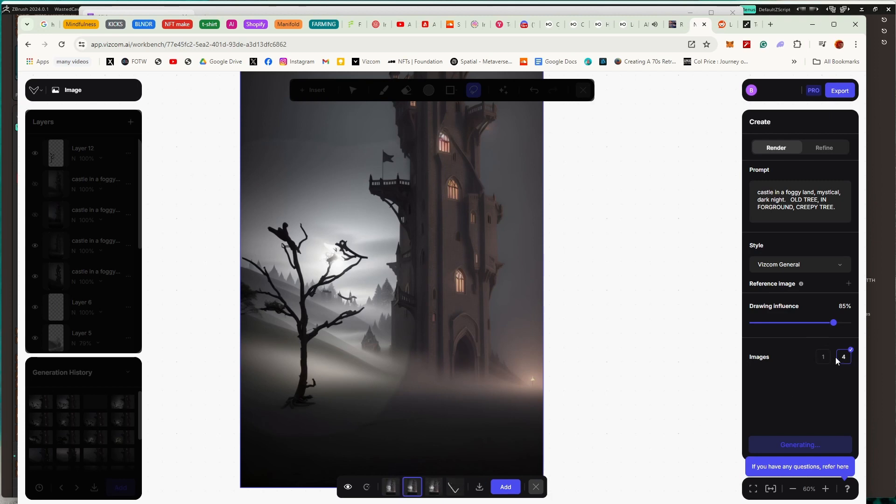
click(822, 357)
Compare the four renders made at 85% drawing influence for their tree, sky and blending with the tower
click(432, 488)
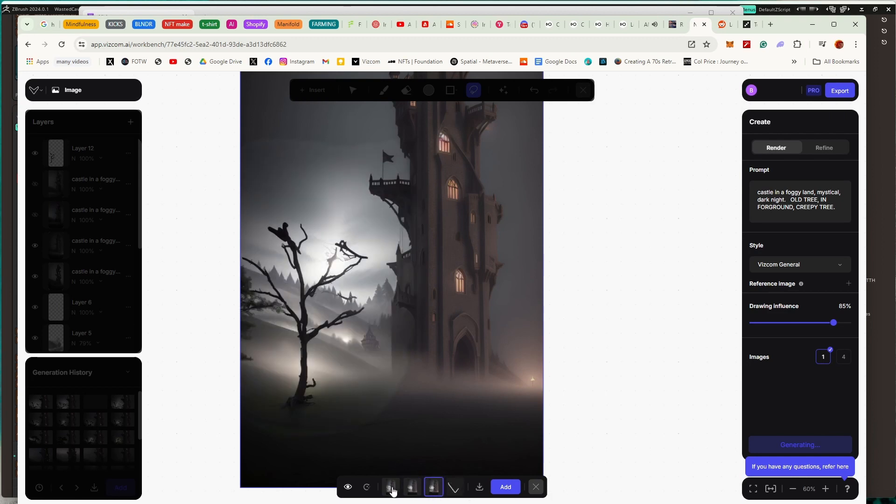
click(391, 489)
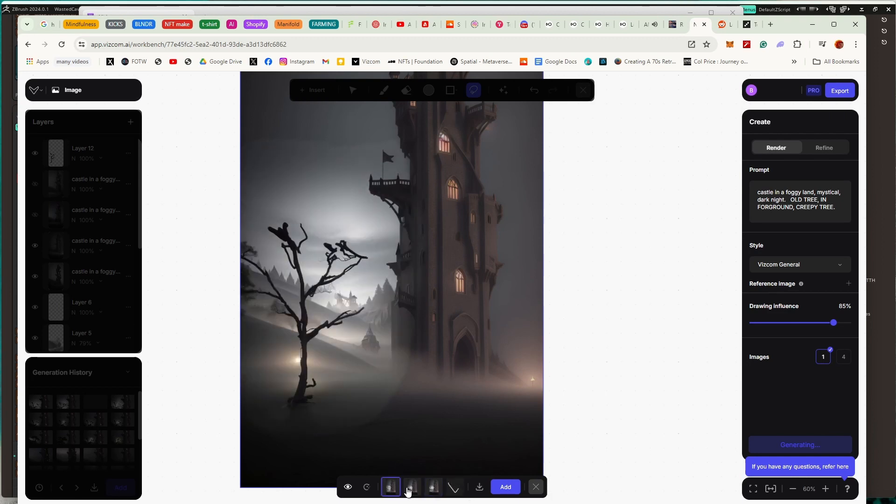
click(412, 487)
click(431, 488)
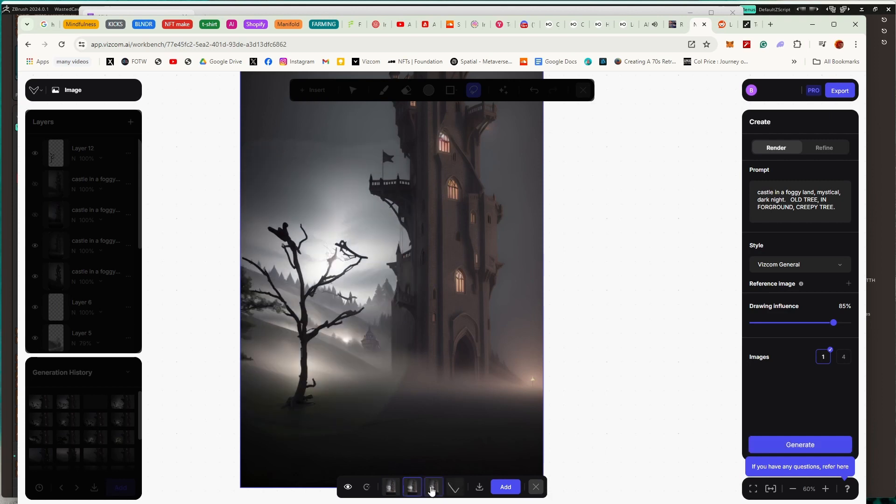
click(455, 488)
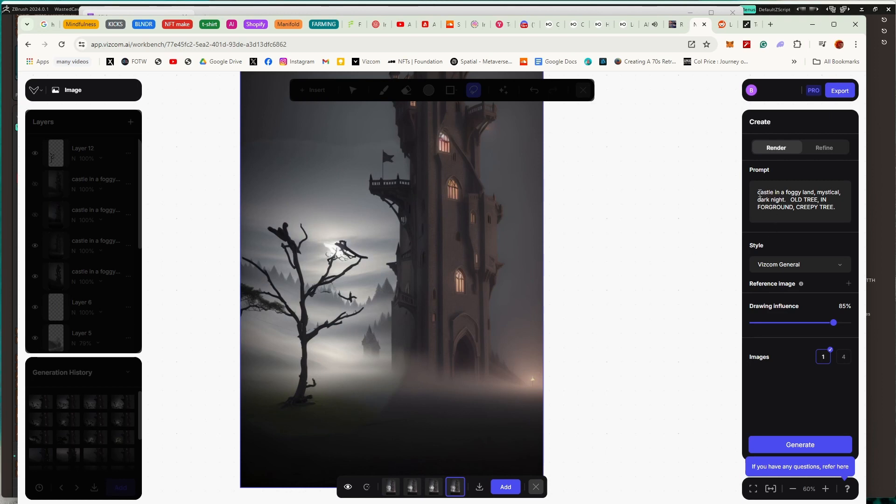
Append "DARK SCENE" to the prompt and generate new single-image renders of the selected area
click(791, 202)
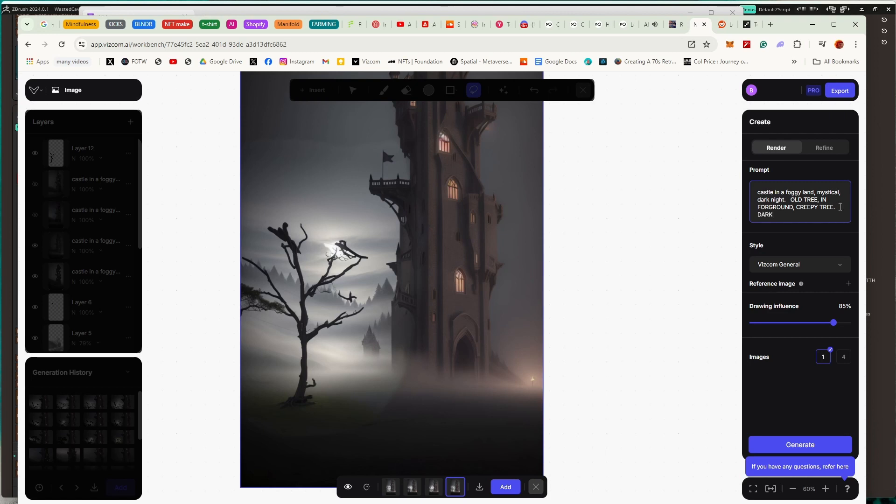
text(CENE)
key(Return)
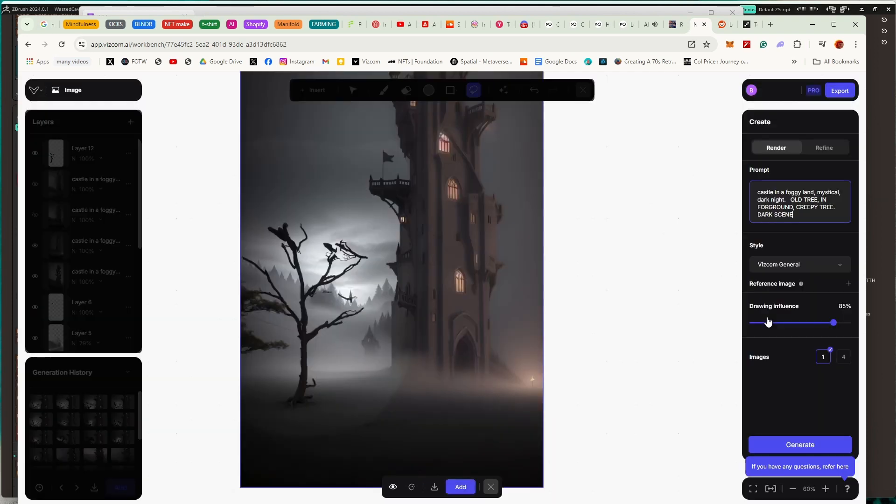
click(796, 444)
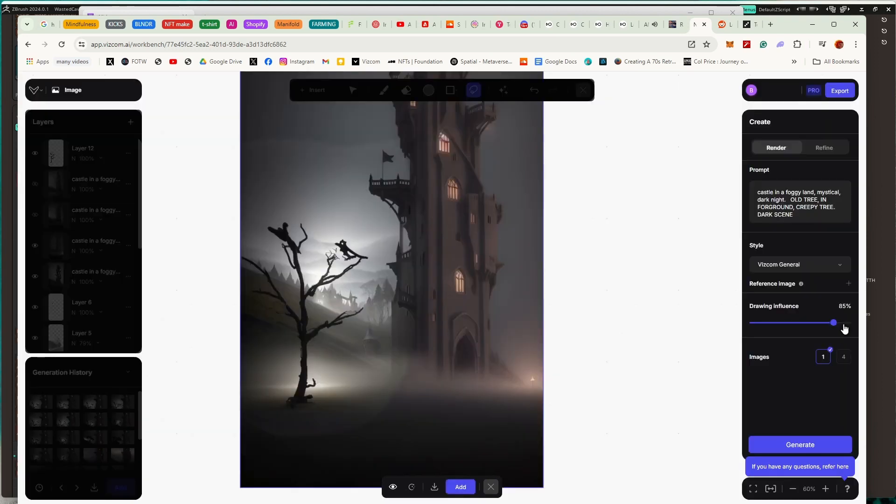
Set the drawing influence to 95% and generate a fresh render of the selected area, closing the previous preview
click(843, 323)
click(761, 443)
click(491, 487)
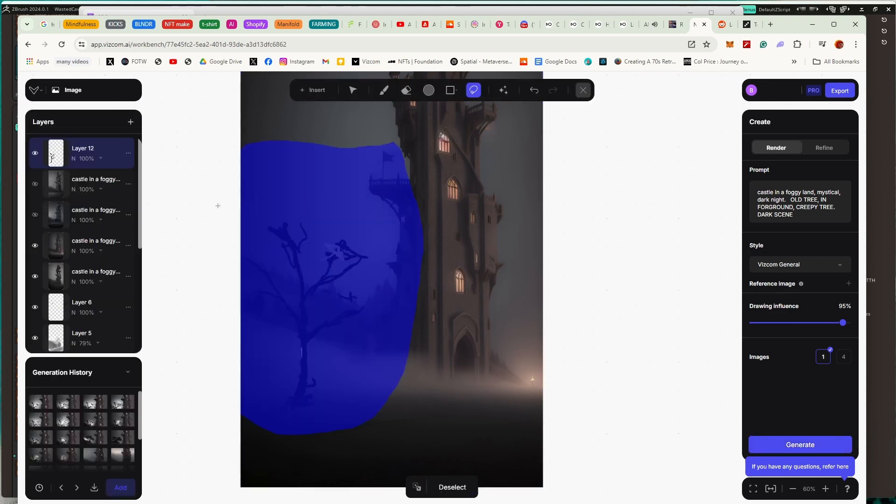
click(810, 451)
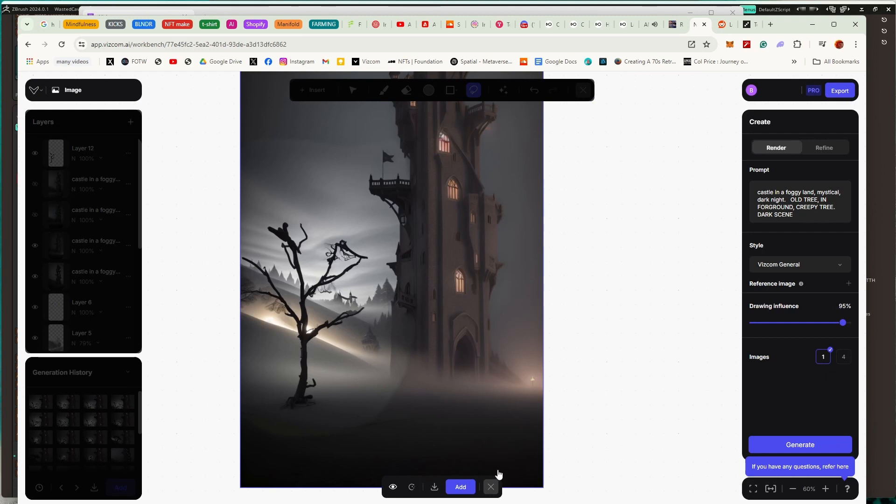
Set the number of images to 4, generate renders at 95% drawing influence and preview each of the four results
click(843, 358)
click(777, 445)
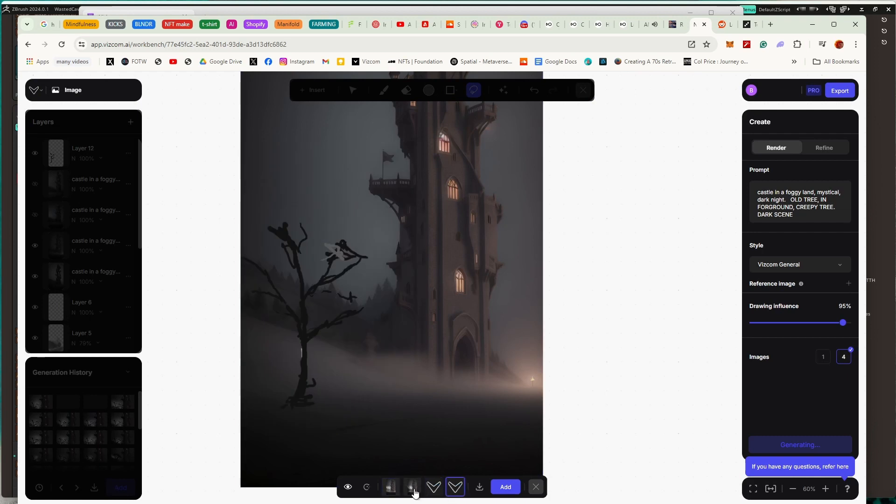
click(412, 487)
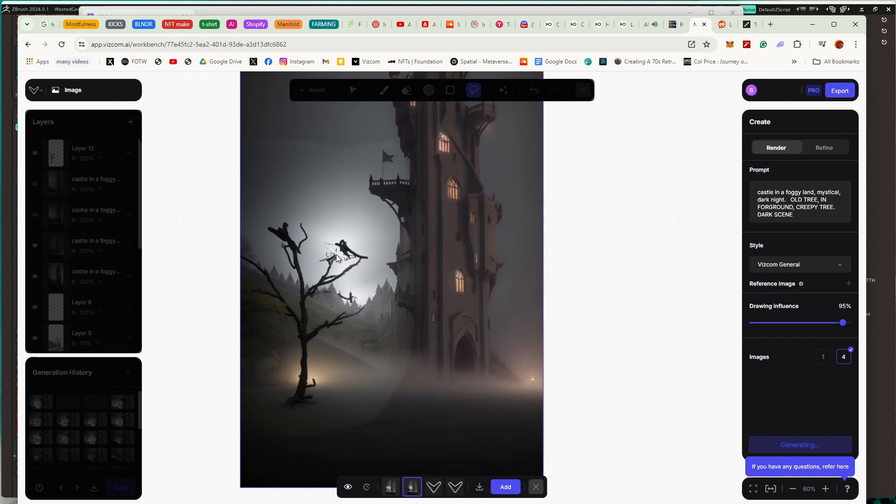
click(390, 487)
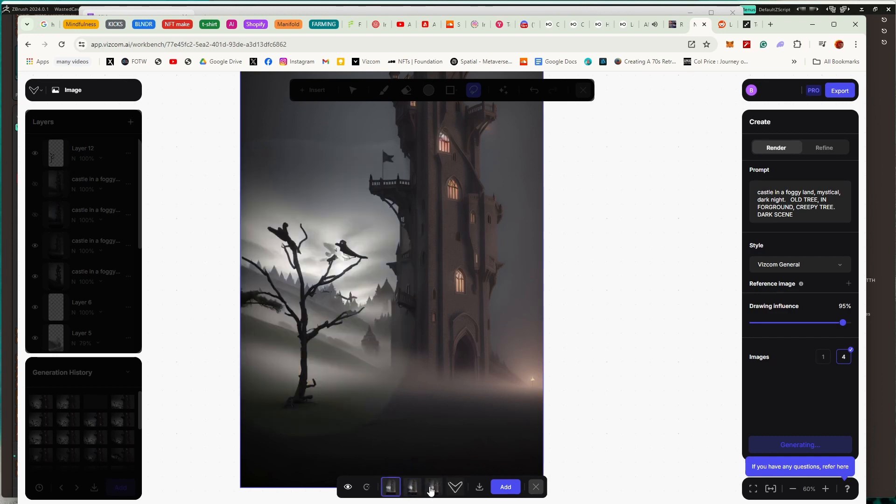
click(431, 488)
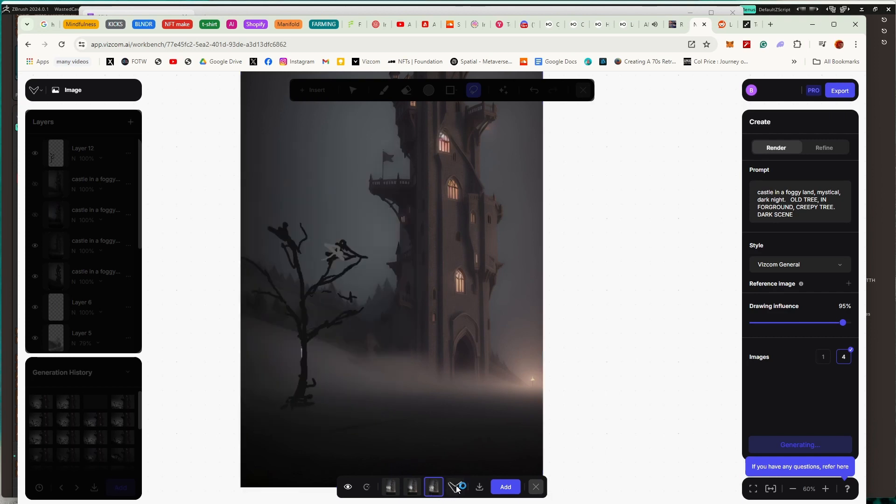
click(454, 488)
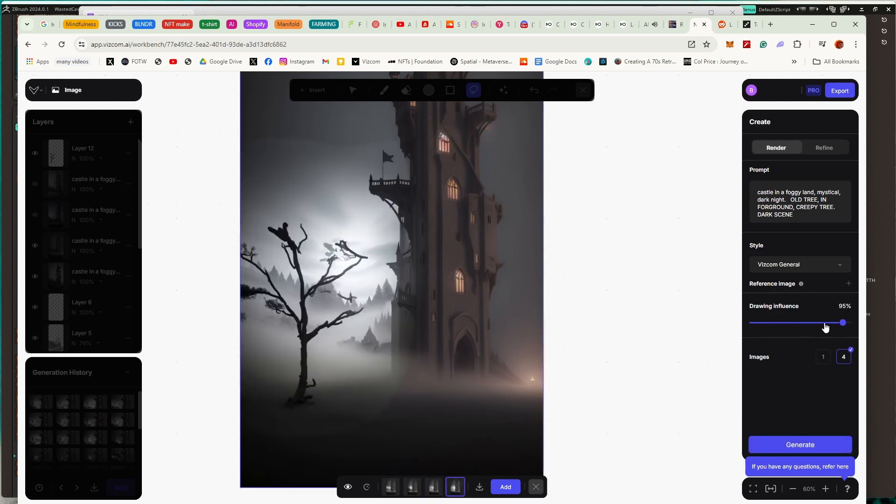
Set the drawing influence to 65%, generate four new renders of the selected area and compare them
drag(824, 323, 815, 326)
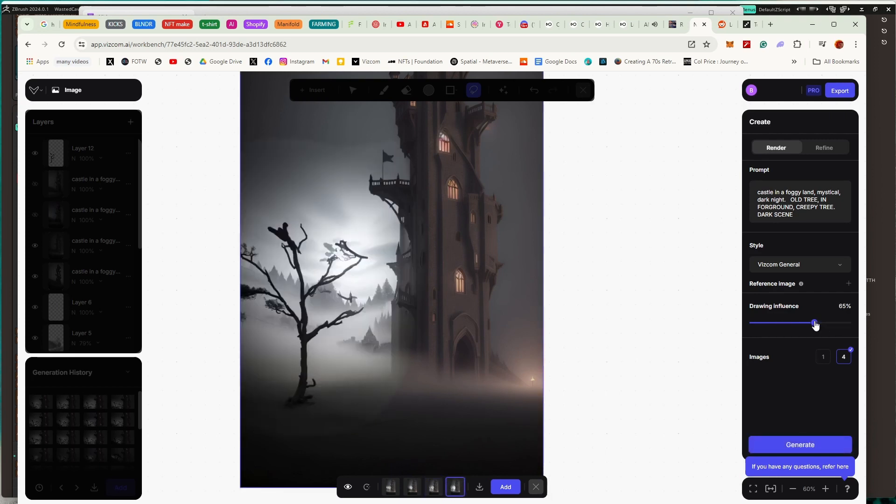
click(771, 446)
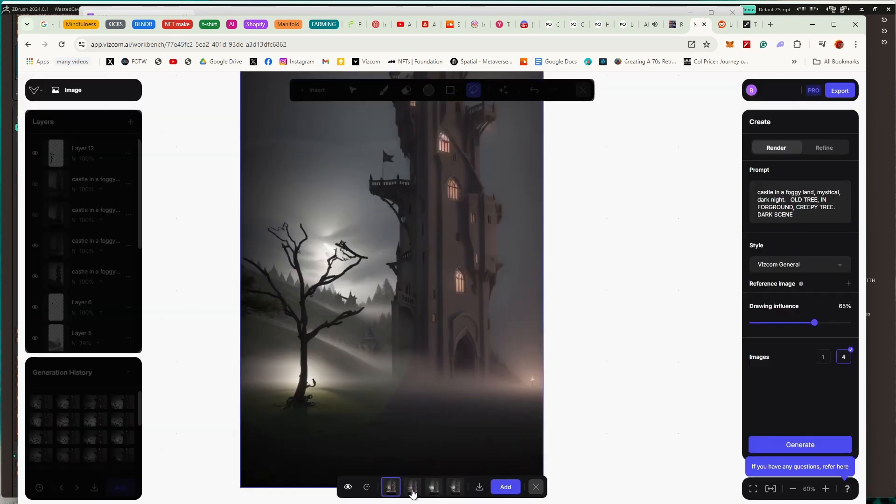
click(415, 488)
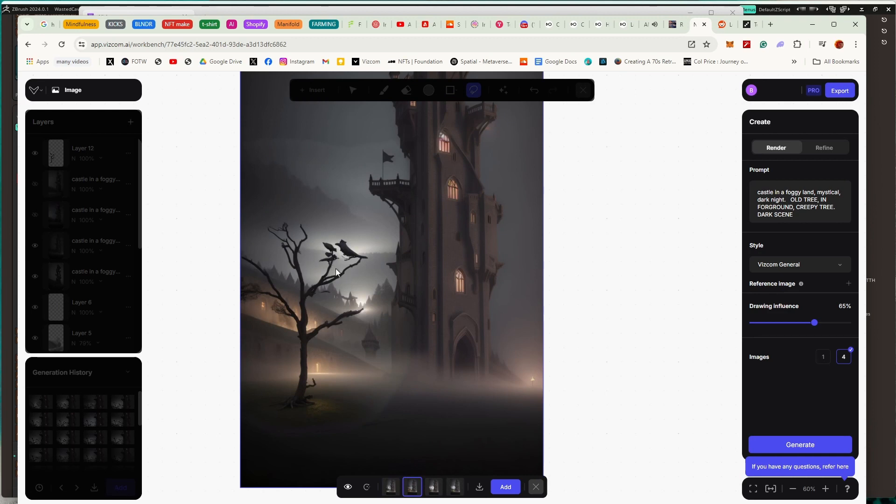
click(451, 484)
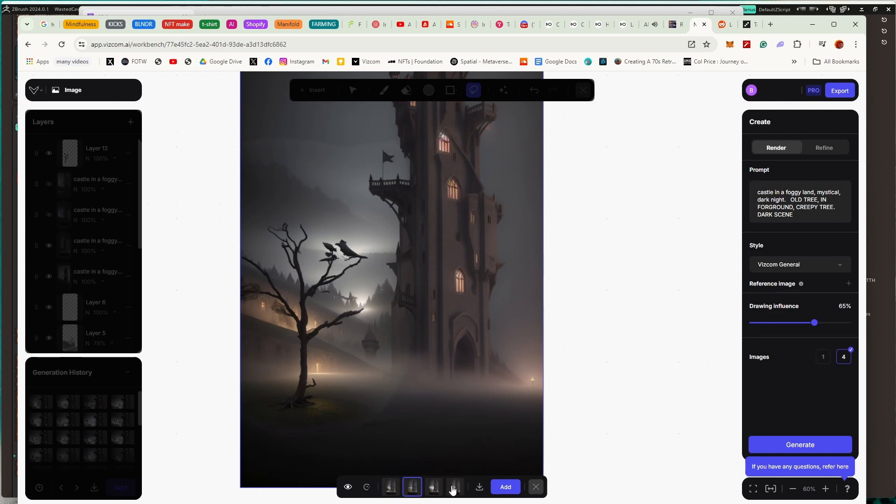
click(430, 488)
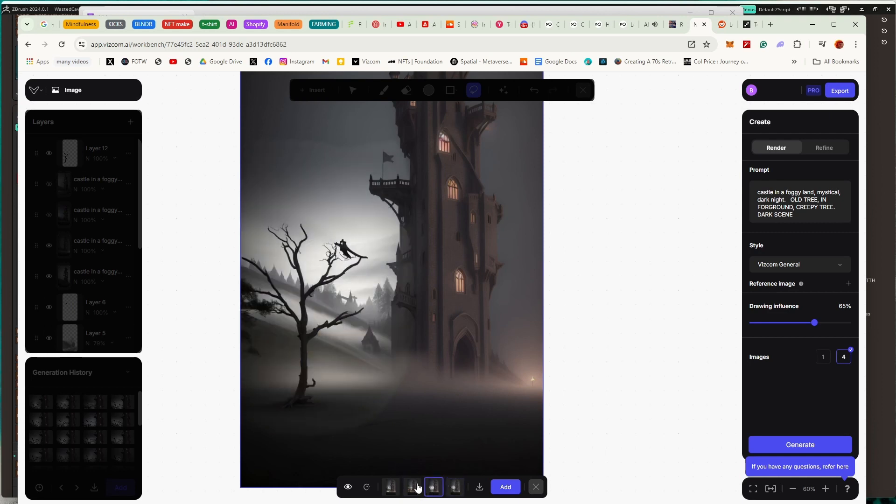
Add the second 65% render, with the birds on the tree branch, as a layer and close the preview
click(417, 488)
click(506, 487)
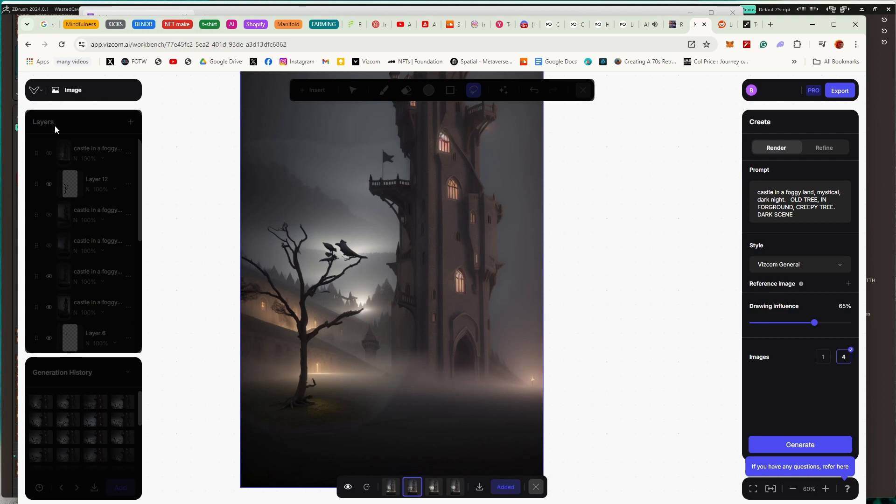
click(535, 487)
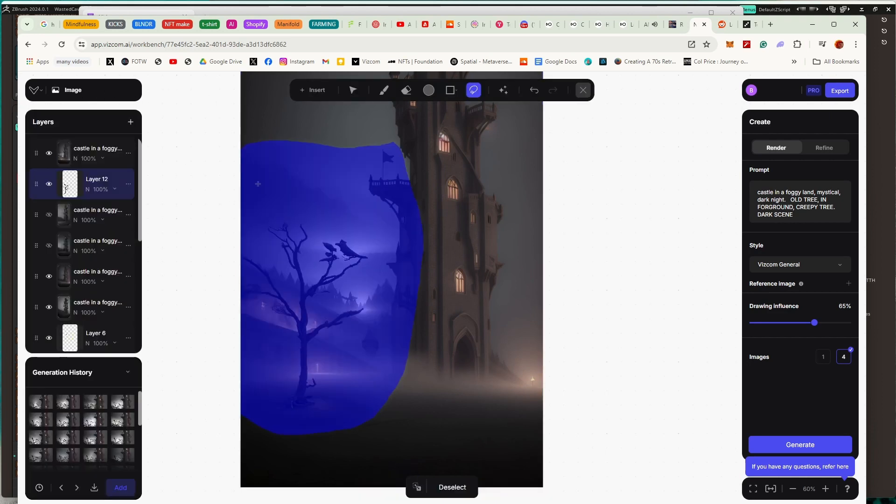
Choose the eraser, hide the painted tree on Layer 12 and make the newly added render the visible, active layer
click(383, 91)
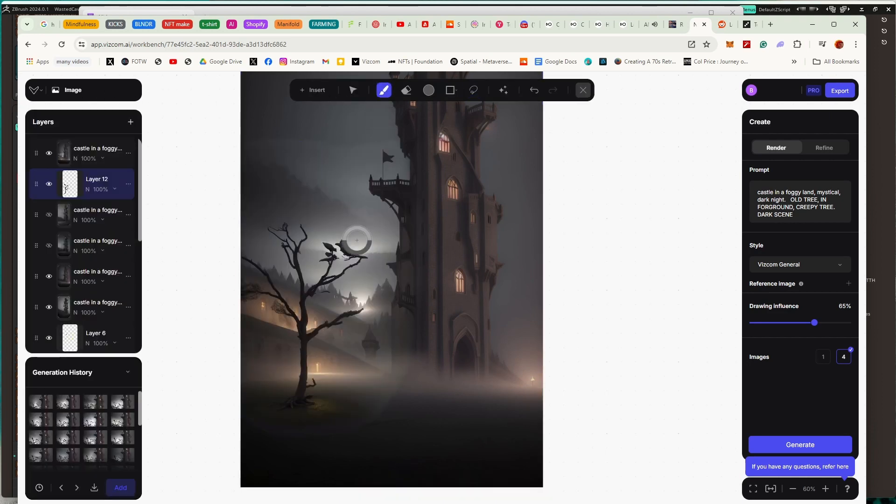
click(405, 91)
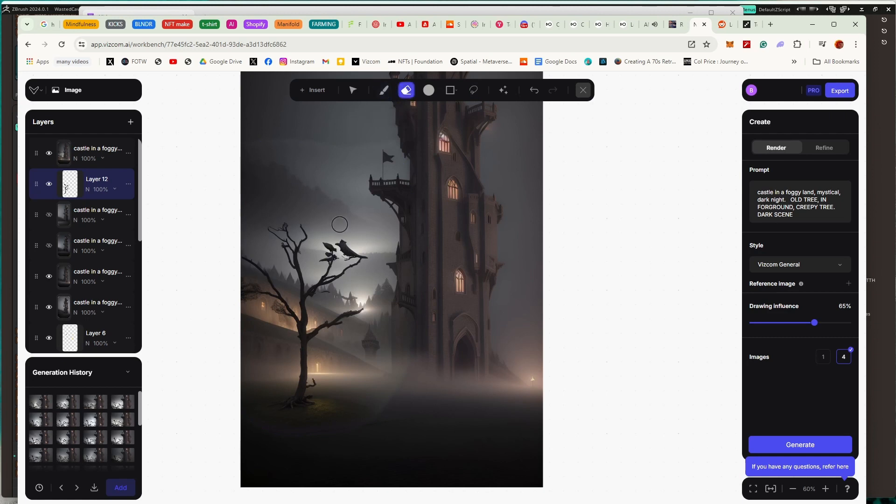
click(48, 183)
click(49, 154)
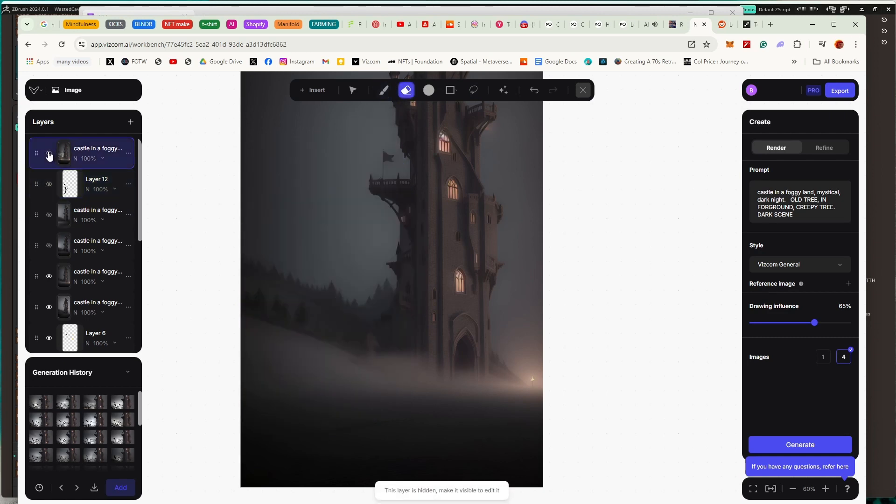
click(49, 153)
Set the eraser opacity to 50% and fade out the bird and the sky around the upper branches
drag(349, 243, 349, 245)
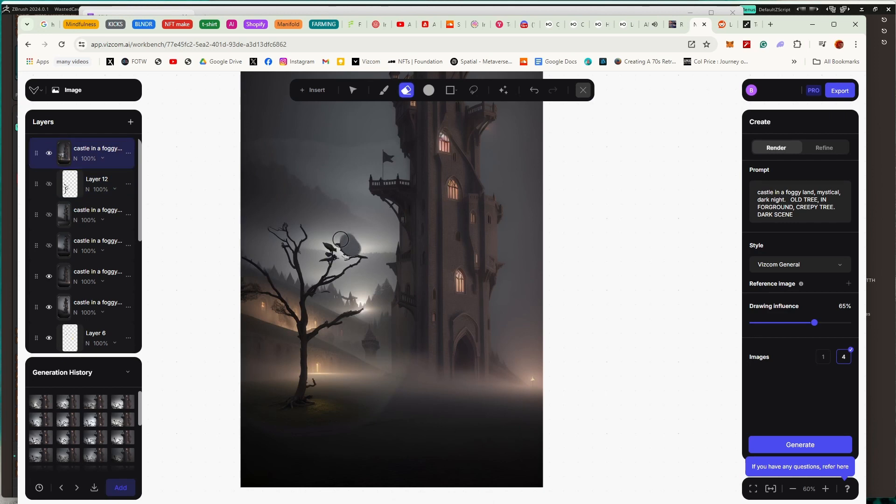
right_click(352, 240)
click(397, 310)
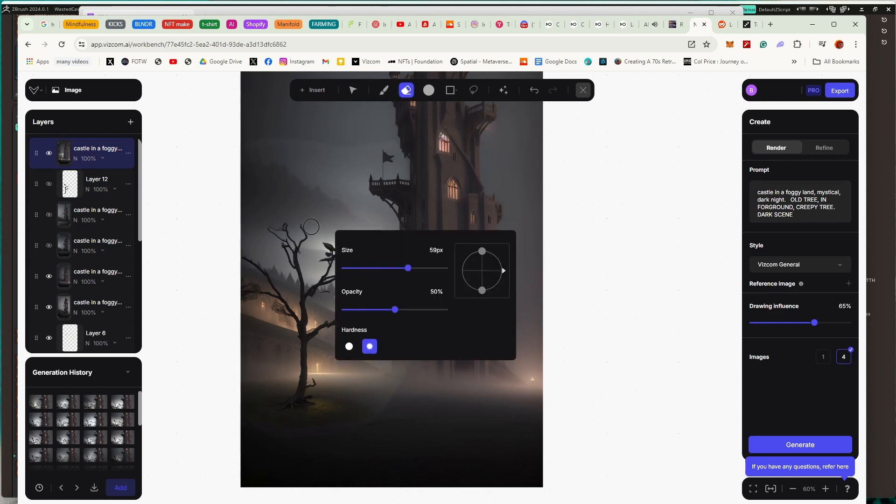
click(312, 225)
mouse_move(348, 238)
mouse_down()
mouse_move(345, 255)
mouse_move(360, 252)
mouse_move(322, 229)
mouse_up()
Switch to the brush, lower its opacity and paint cloud tones over the erased bird area beside the tree
click(383, 90)
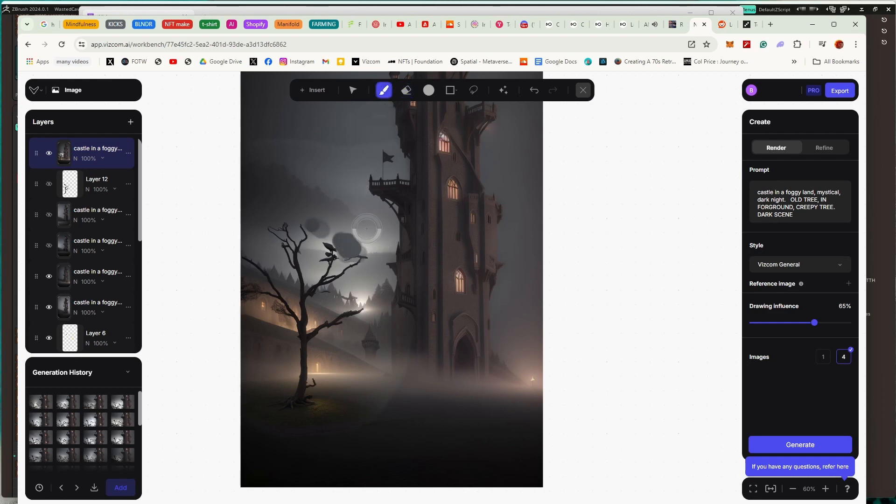
right_click(350, 247)
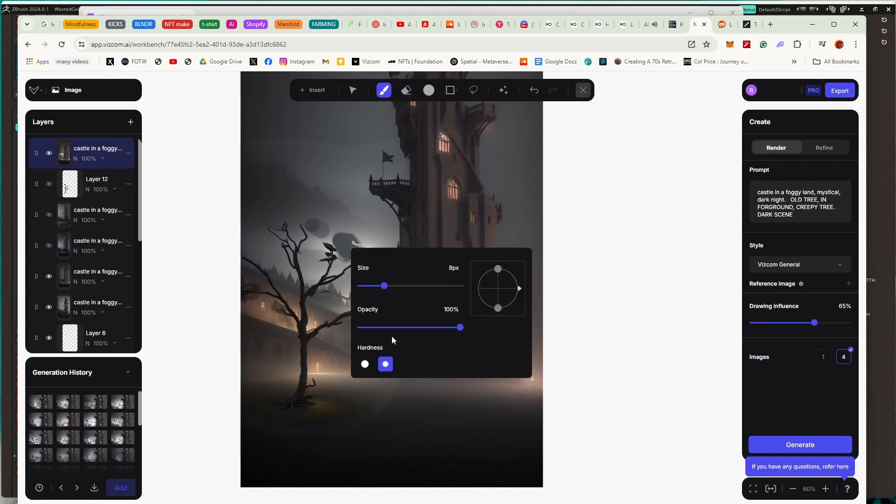
click(422, 325)
click(335, 227)
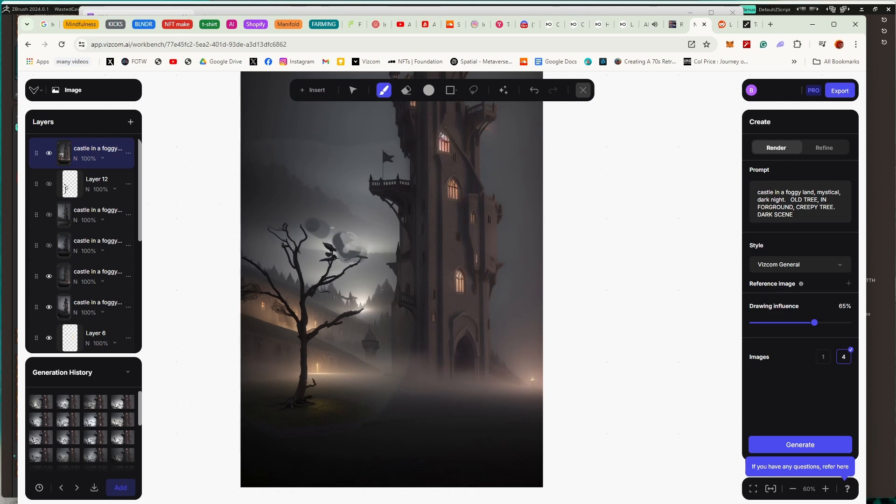
right_click(359, 258)
mouse_move(333, 229)
mouse_down()
mouse_move(325, 261)
mouse_move(355, 257)
mouse_move(335, 247)
mouse_move(364, 257)
mouse_move(348, 255)
mouse_up()
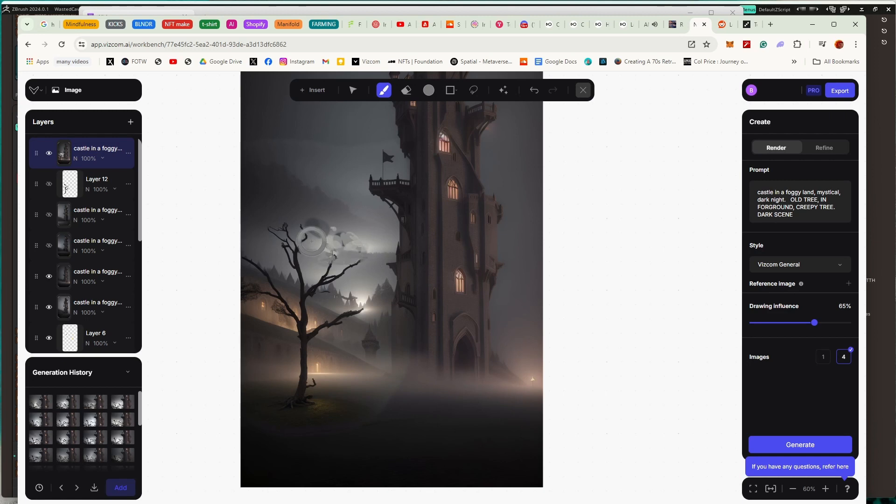
Sample nearby sky colours and paint over the remaining dark patches between the upper branches and the tower
alt+click(312, 240)
drag(308, 240, 317, 238)
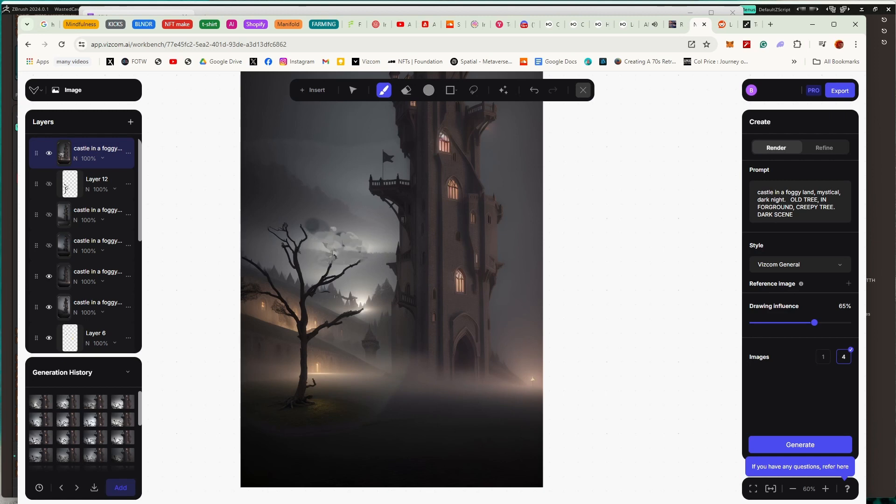
alt+click(365, 244)
mouse_move(359, 243)
mouse_down()
mouse_move(322, 244)
mouse_move(367, 230)
mouse_move(342, 233)
mouse_up()
mouse_move(325, 221)
mouse_down()
mouse_move(309, 220)
mouse_move(333, 222)
mouse_move(314, 238)
mouse_move(324, 230)
mouse_move(311, 228)
mouse_up()
alt+click(303, 216)
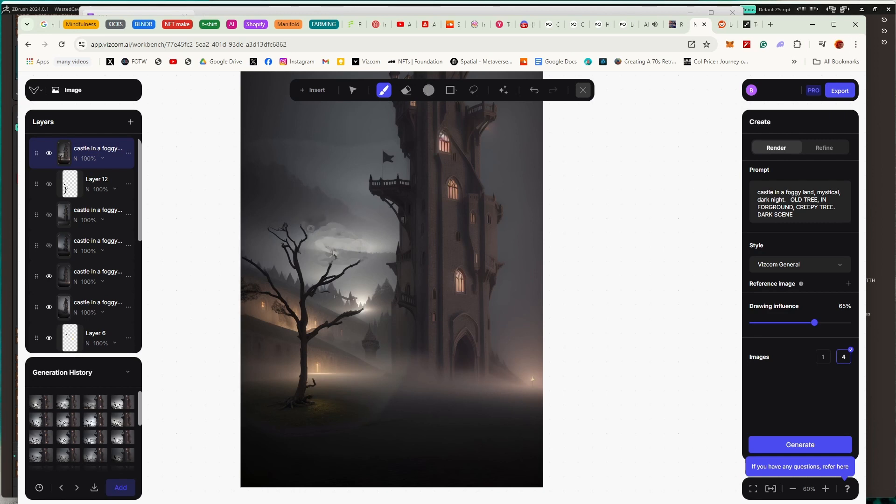
Set the brush opacity to 50% and blend the sky beside the tree's upper branches
right_click(318, 249)
drag(393, 331, 378, 330)
click(283, 231)
drag(322, 218, 311, 237)
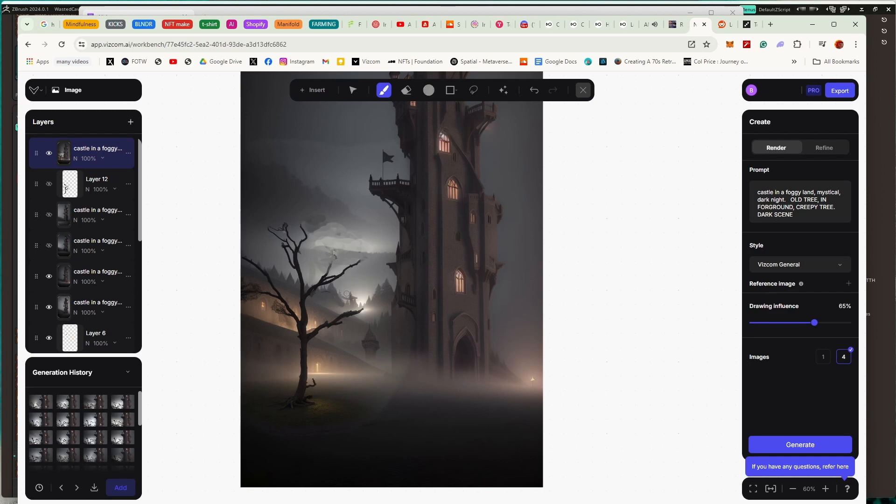
Sample the moonlit glow and sky colours, brighten the clouds above the hills and paint out the tree's upper-left branches
alt+click(359, 294)
alt+click(268, 236)
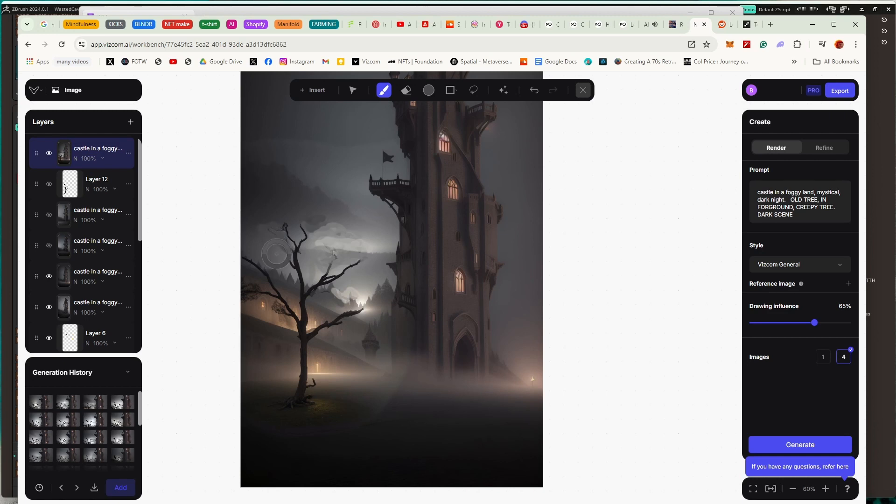
alt+click(287, 247)
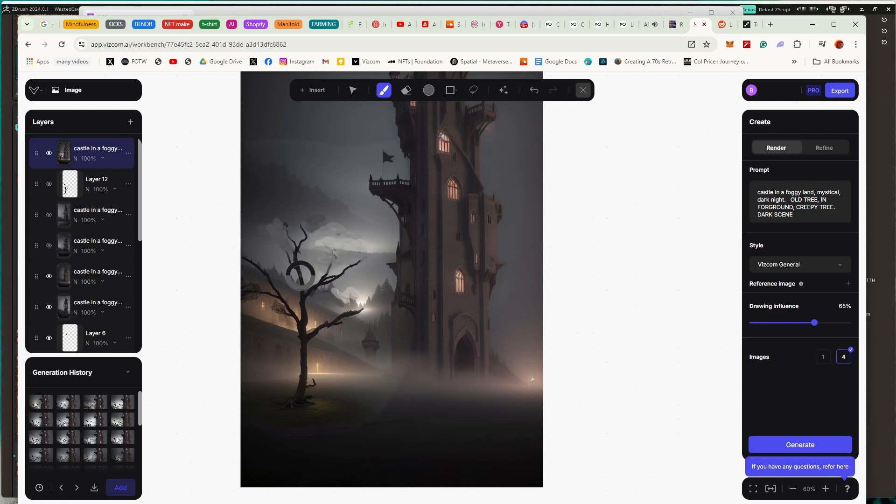
Sample the dark trunk colour and paint thin new branches at the treetop with a 4px brush at 50% opacity
alt+click(300, 271)
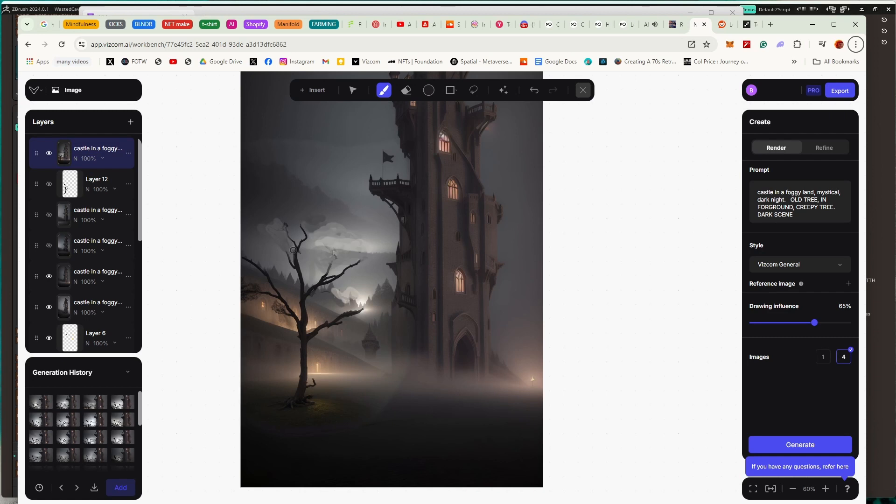
right_click(283, 241)
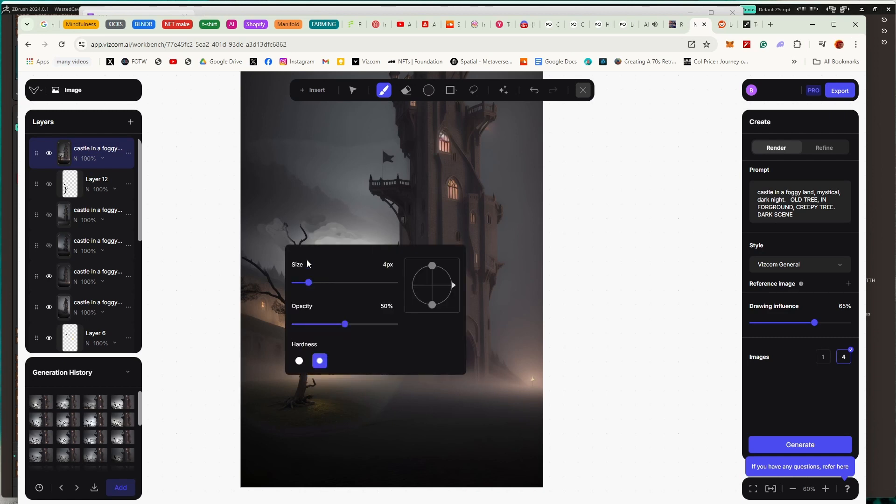
click(305, 237)
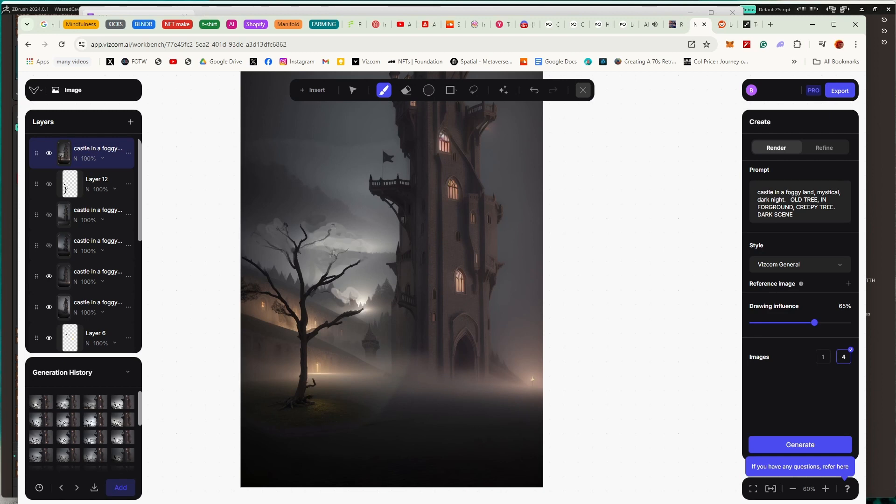
Bring back the lasso selection around the tree, switch to Refine mode and generate four images at 85% drawing influence
click(471, 86)
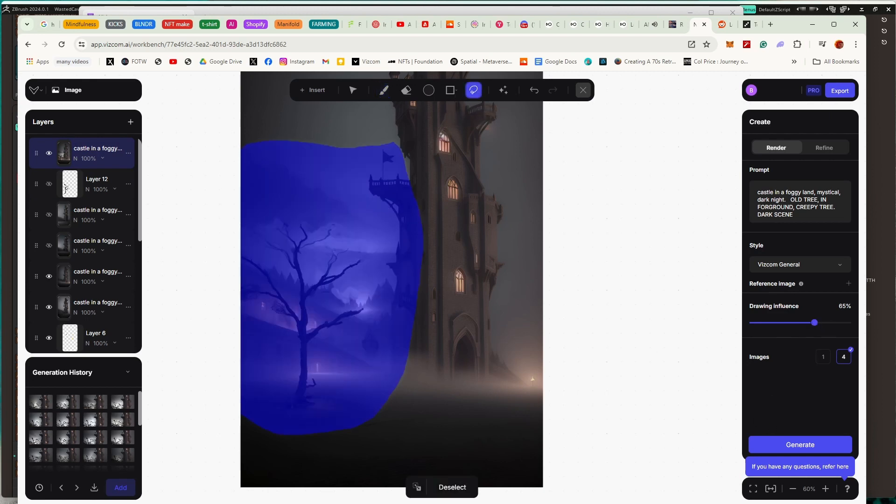
drag(814, 323, 838, 322)
click(824, 148)
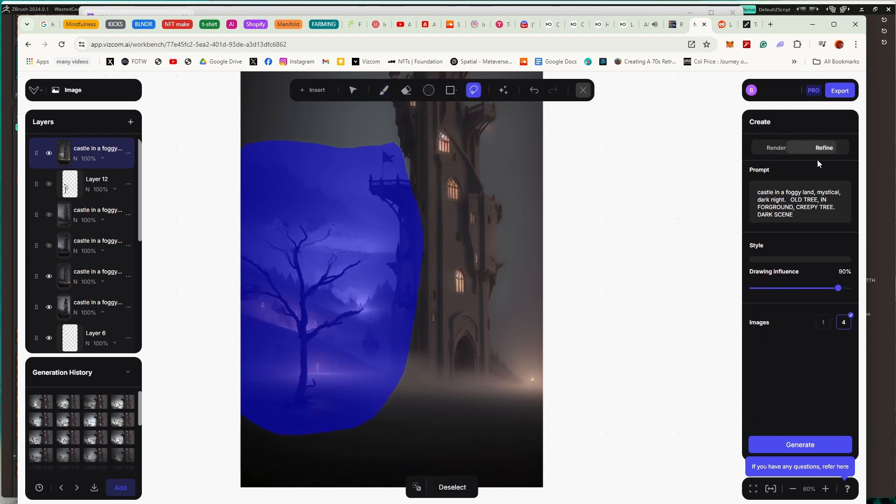
drag(838, 261, 834, 262)
click(793, 444)
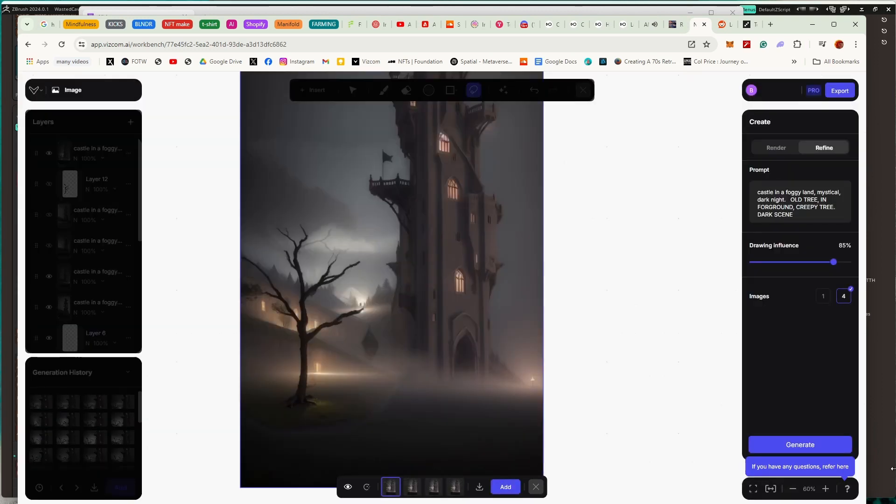
Lower the drawing influence to 75%, generate four more refinements of the tree area and compare them
drag(829, 266, 820, 265)
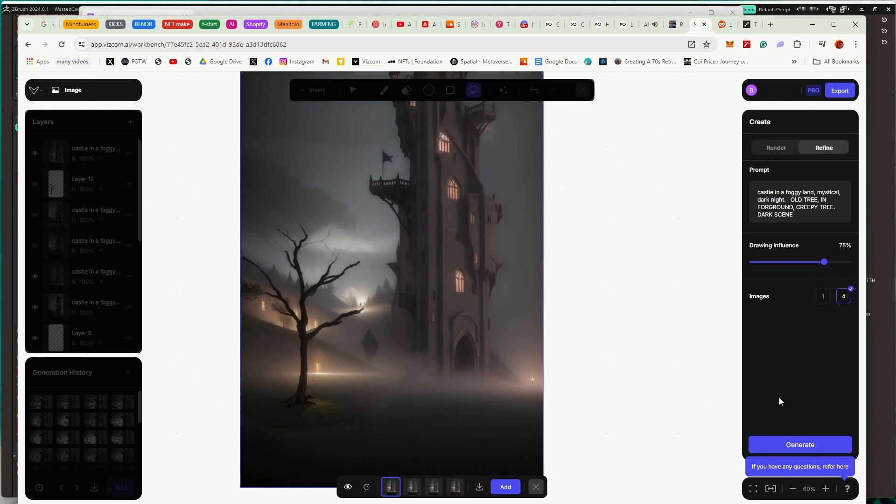
click(775, 445)
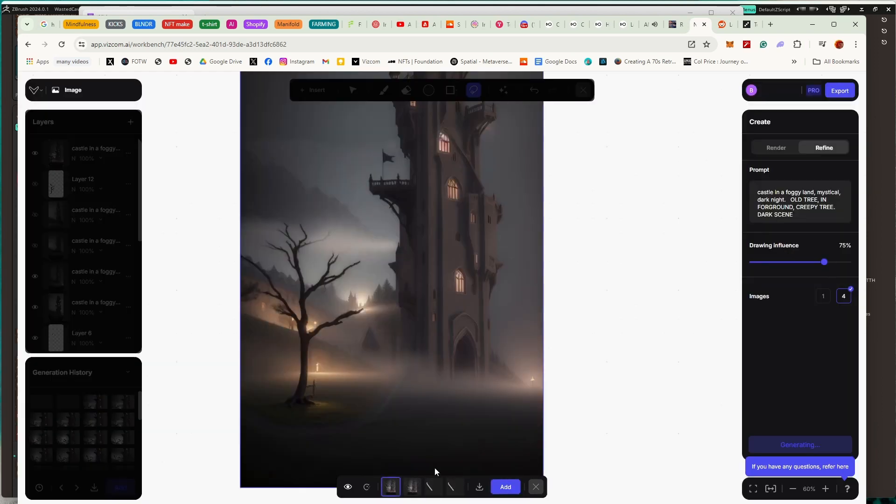
click(412, 486)
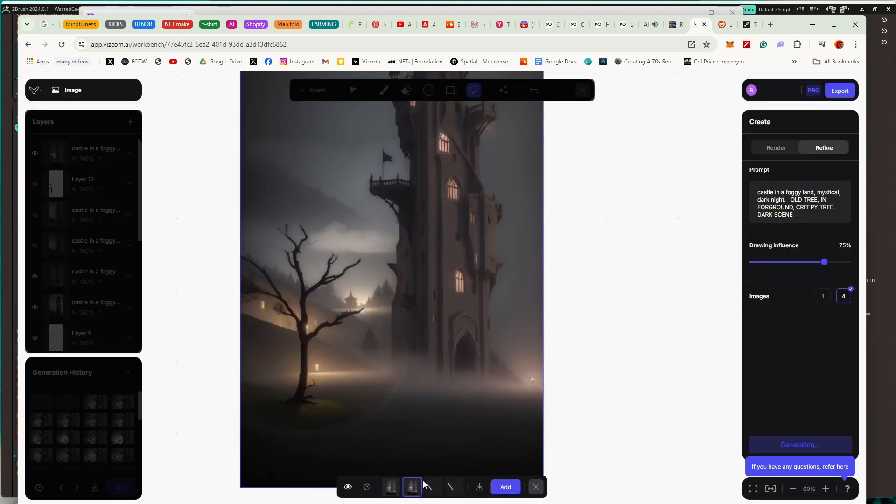
click(432, 486)
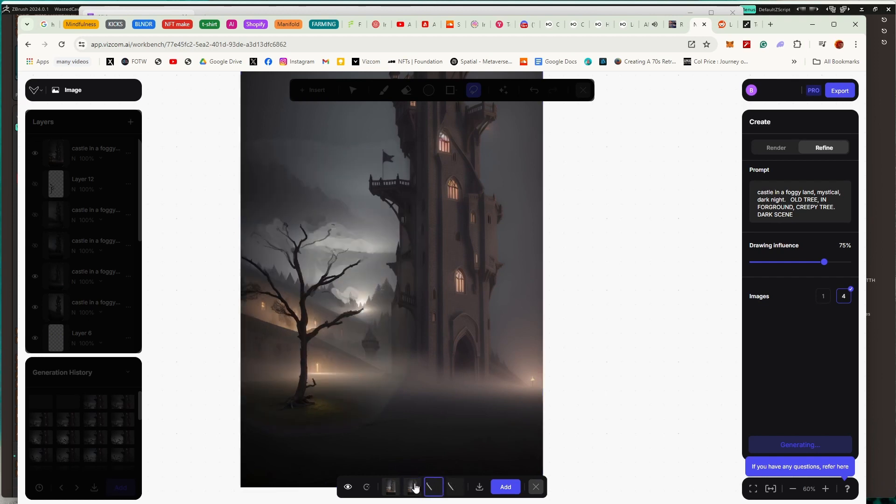
click(415, 487)
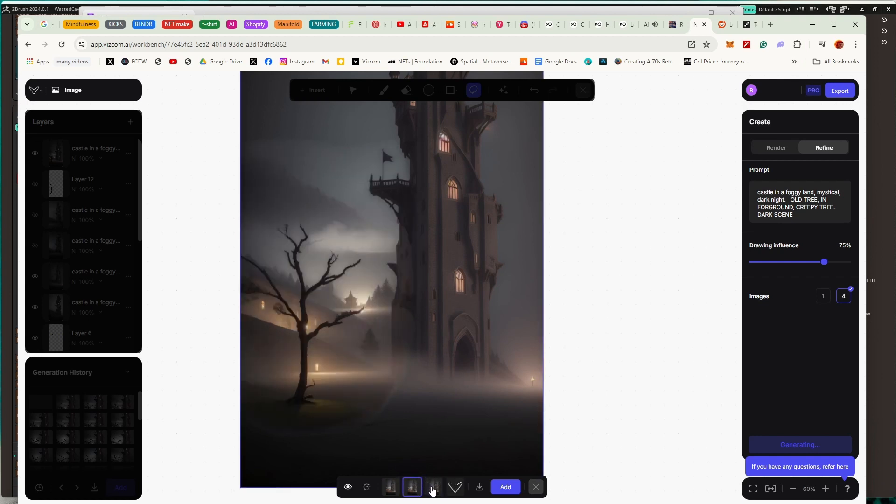
click(432, 487)
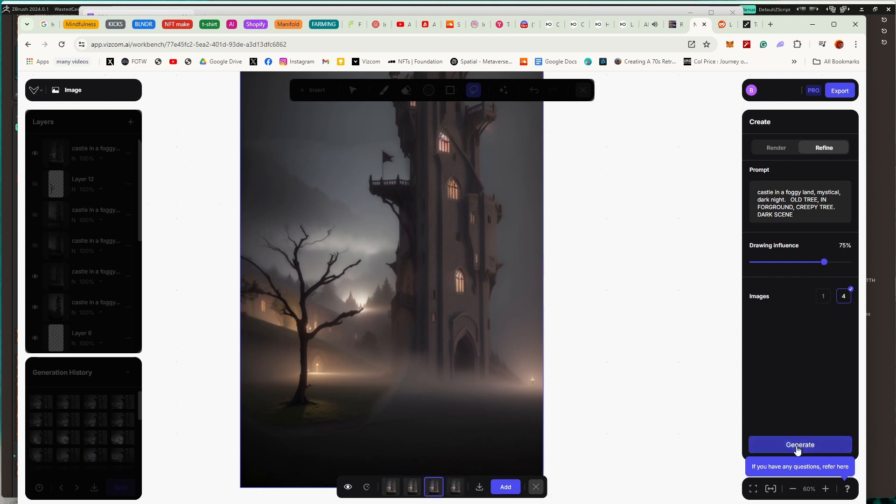
Generate another four refinements at 75% drawing influence, compare them, and close the results without adding one
click(799, 446)
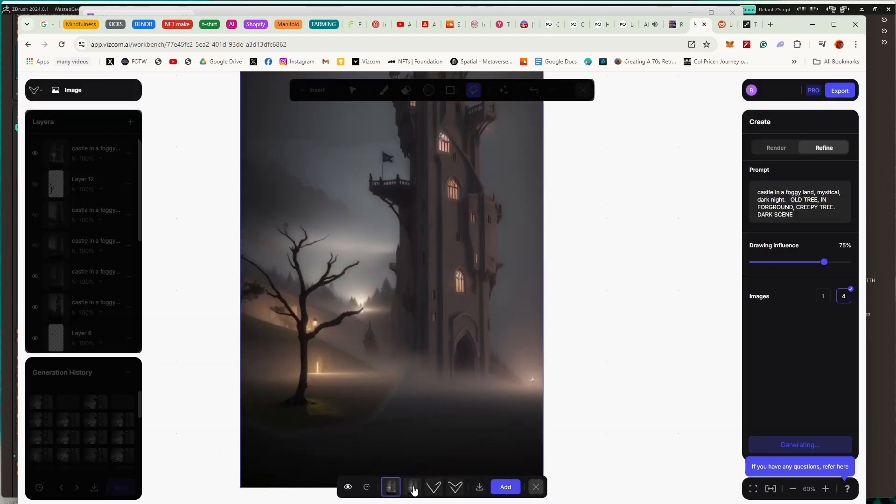
click(413, 488)
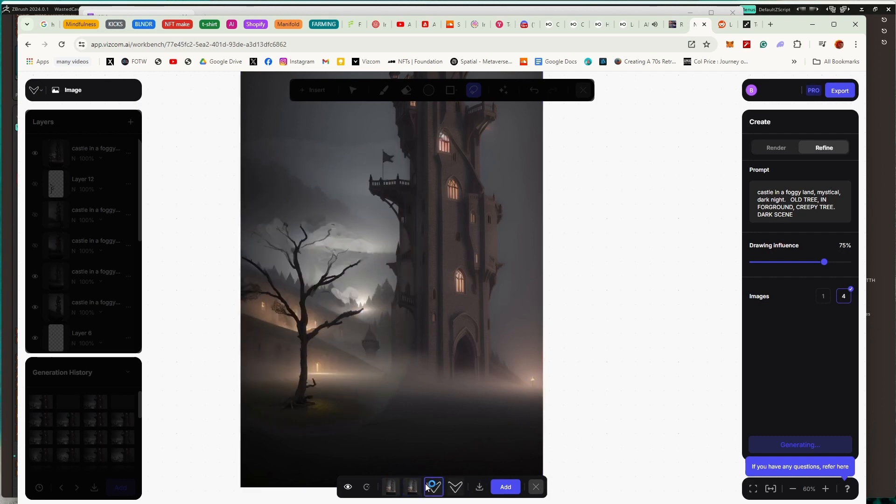
click(412, 488)
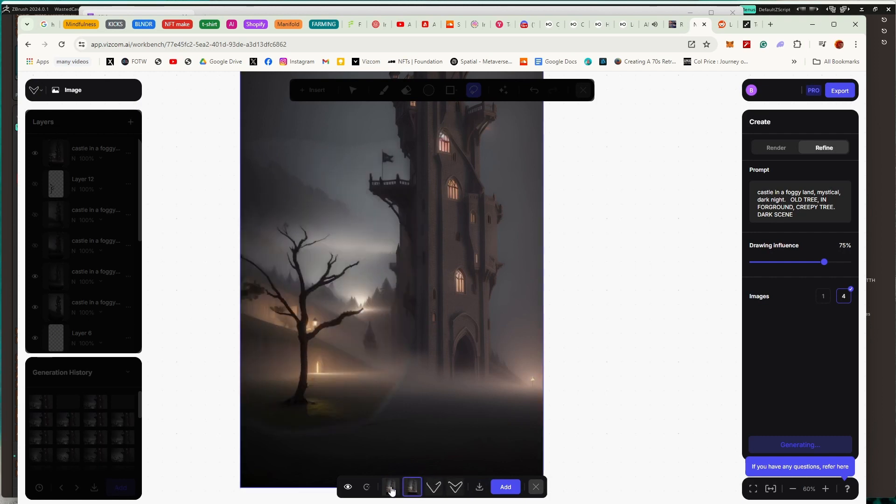
click(391, 491)
click(413, 488)
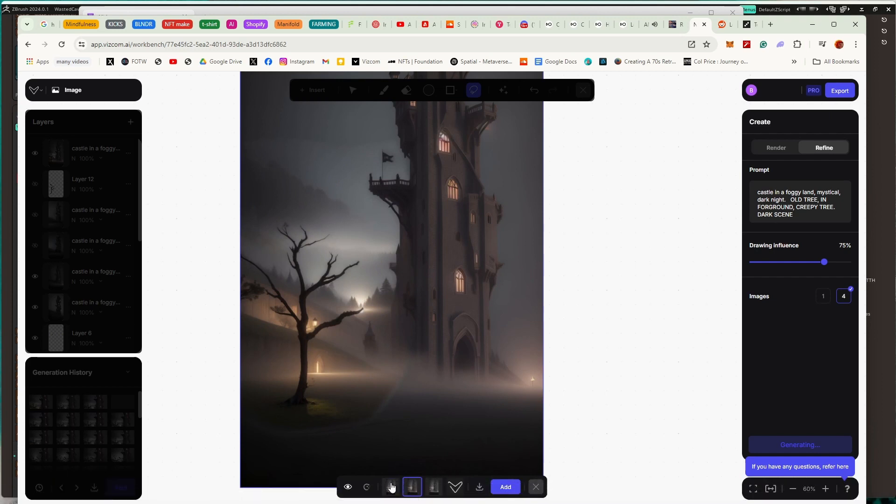
click(392, 487)
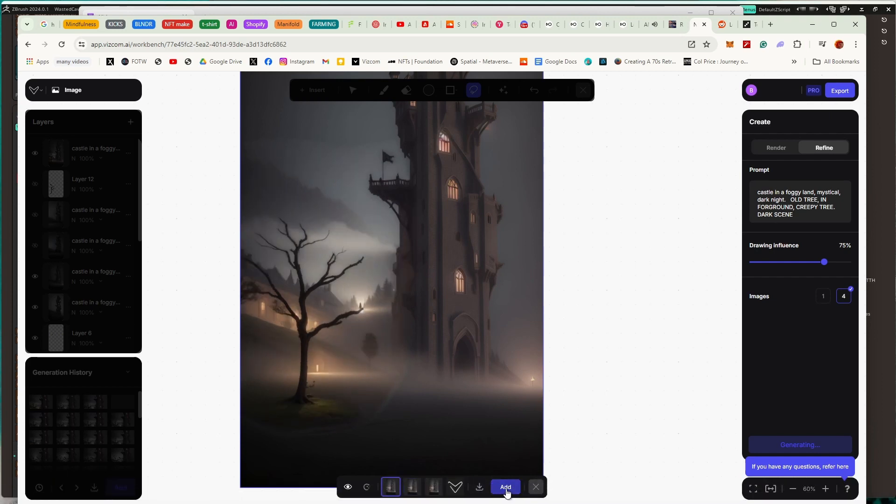
click(436, 488)
click(435, 488)
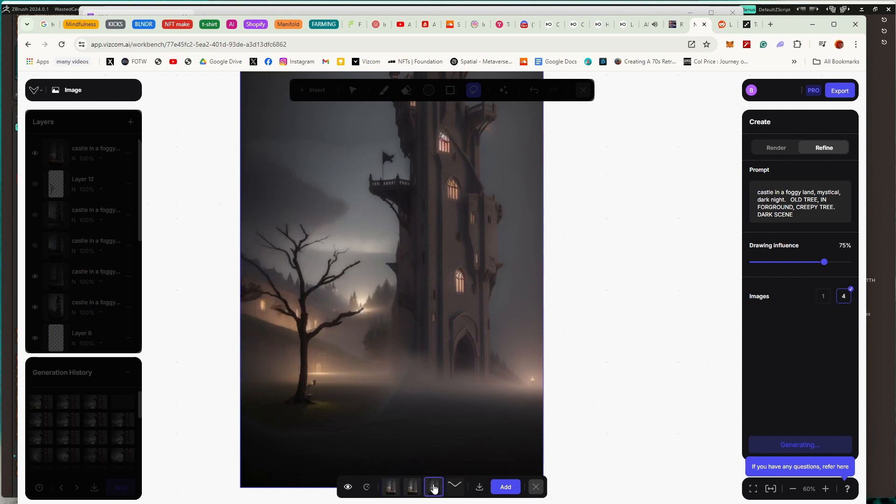
click(400, 488)
click(536, 487)
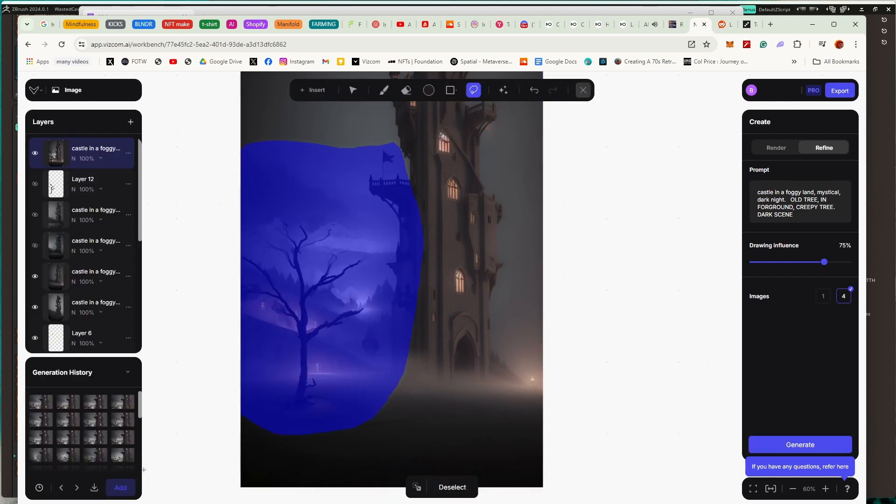
click(184, 427)
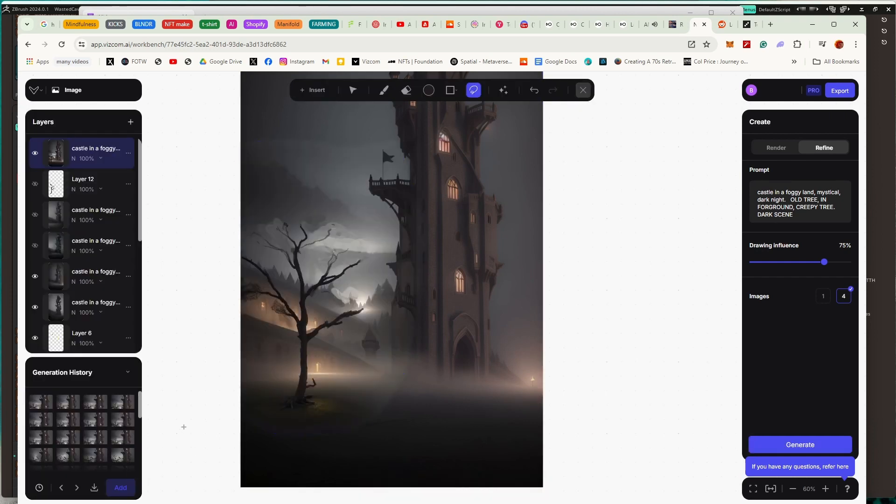
Compare recent refinements in the generation history and add the one with the small temple glowing behind the tree as a layer
click(70, 410)
click(98, 406)
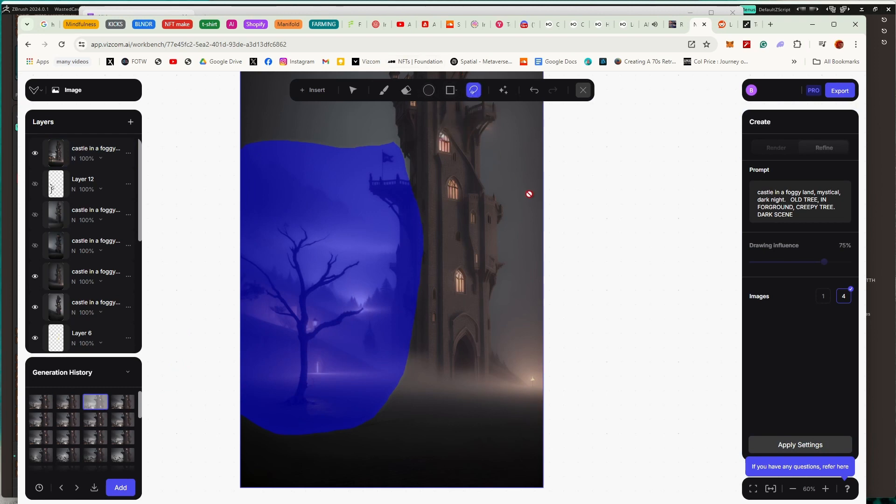
click(451, 90)
click(474, 94)
click(95, 437)
click(67, 426)
click(47, 425)
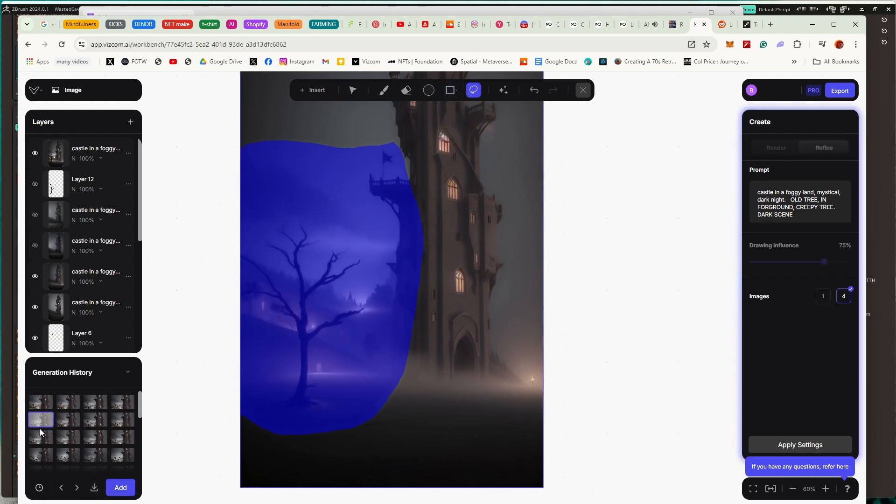
click(117, 426)
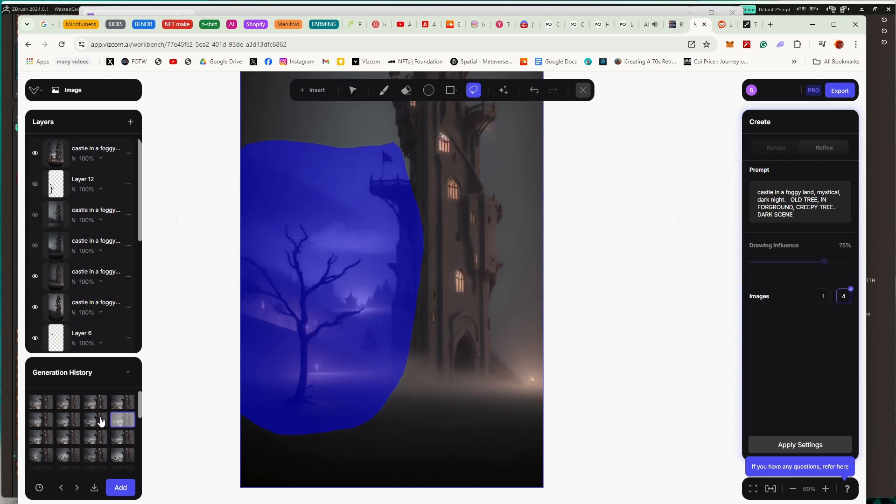
click(121, 487)
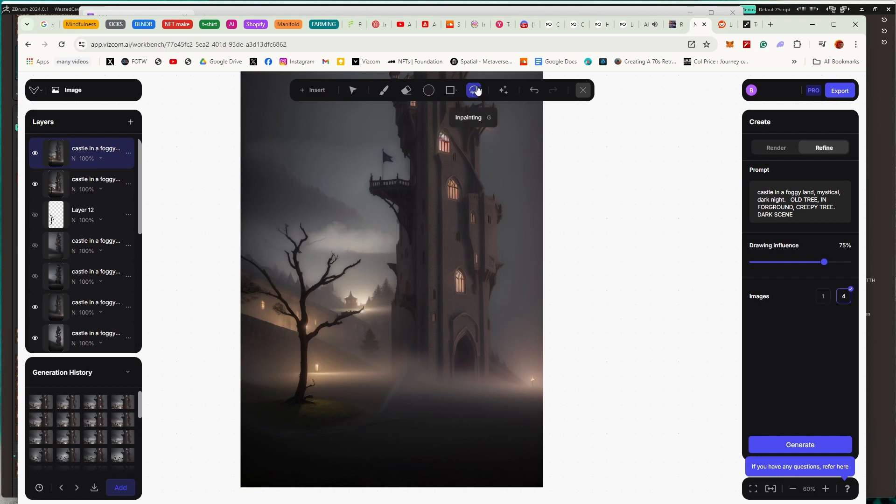
Zoom out to examine the whole castle image with the refined tree
mouse_move(501, 137)
mouse_down()
mouse_move(518, 187)
mouse_move(490, 135)
mouse_up()
click(357, 127)
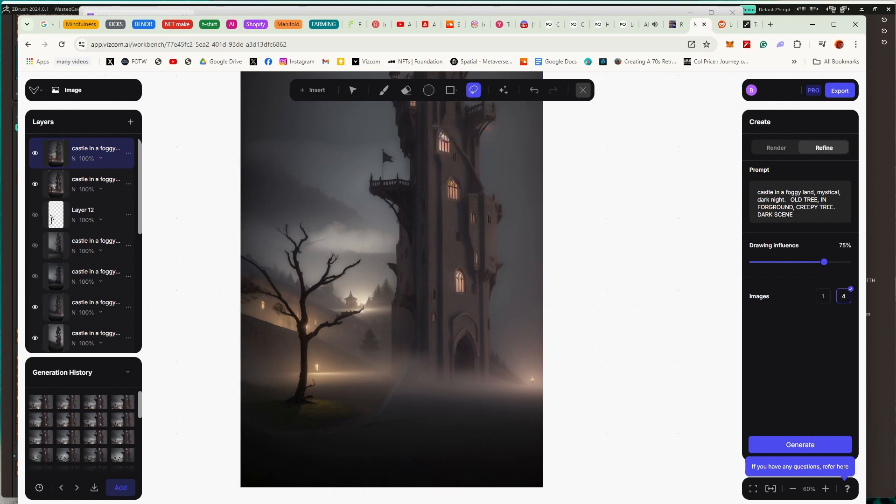
drag(230, 289, 194, 395)
scroll(183, 371, down, 4)
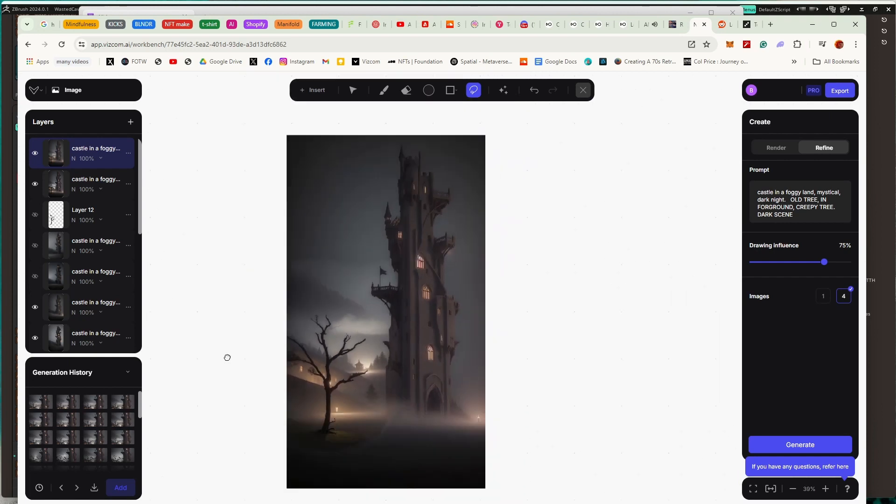
drag(227, 357, 216, 345)
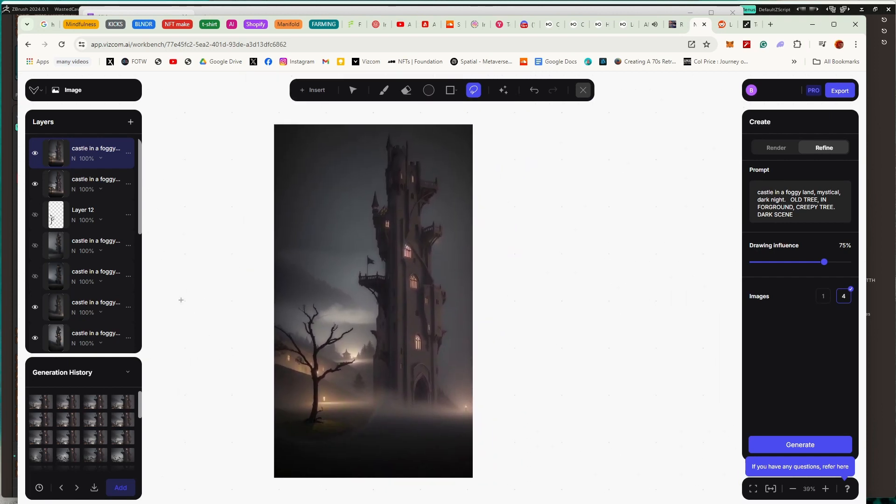
scroll(195, 263, down, 1)
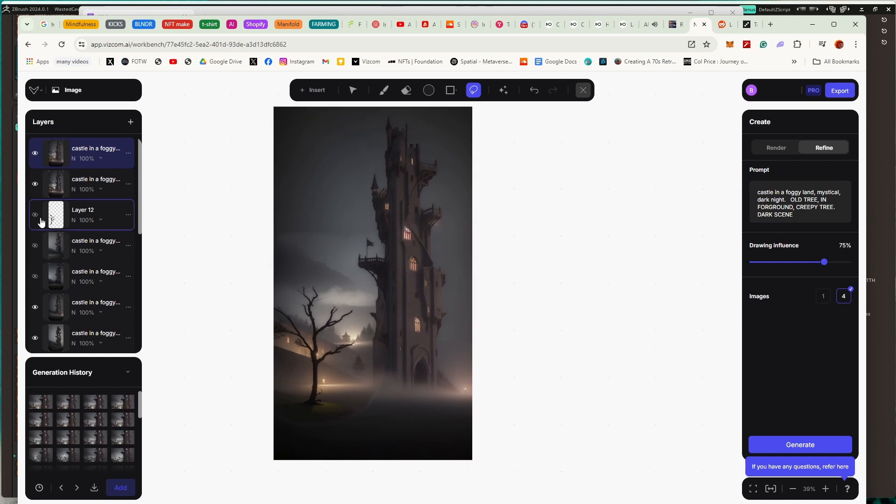